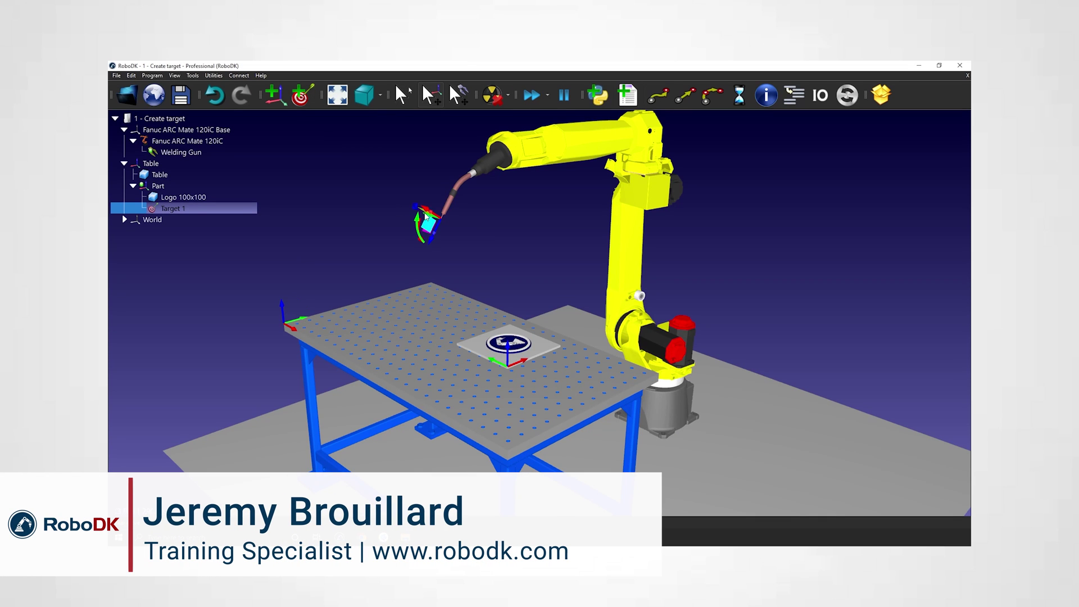
Add Target 2 at the current torch pose, shift it up and left, then add Target 3.
key("Escape")
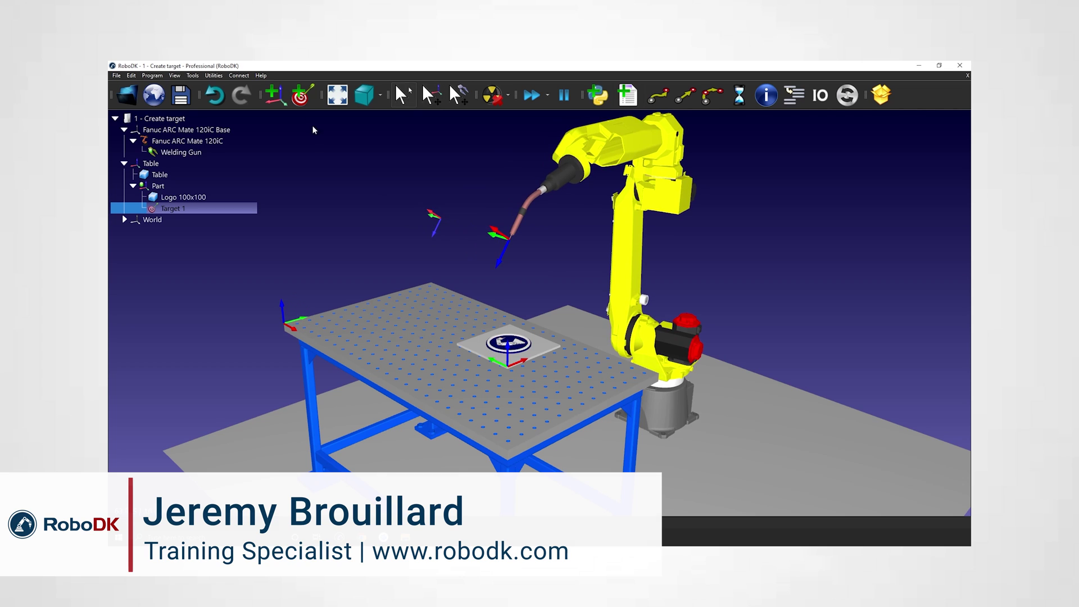
left_click(301, 95)
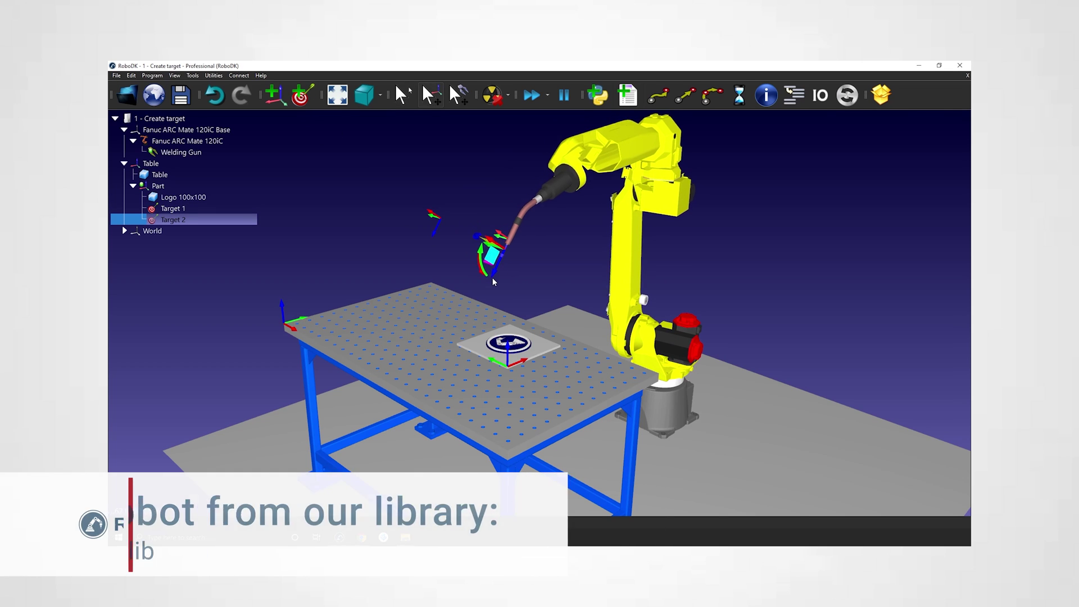
left_click_drag(494, 282, 460, 265)
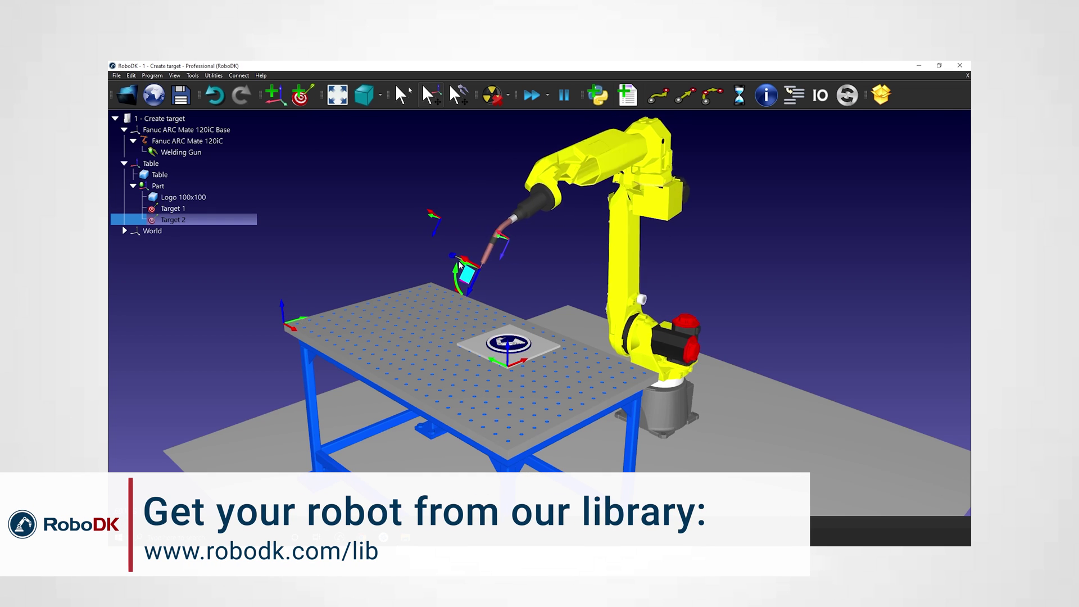
key("Escape")
left_click(301, 96)
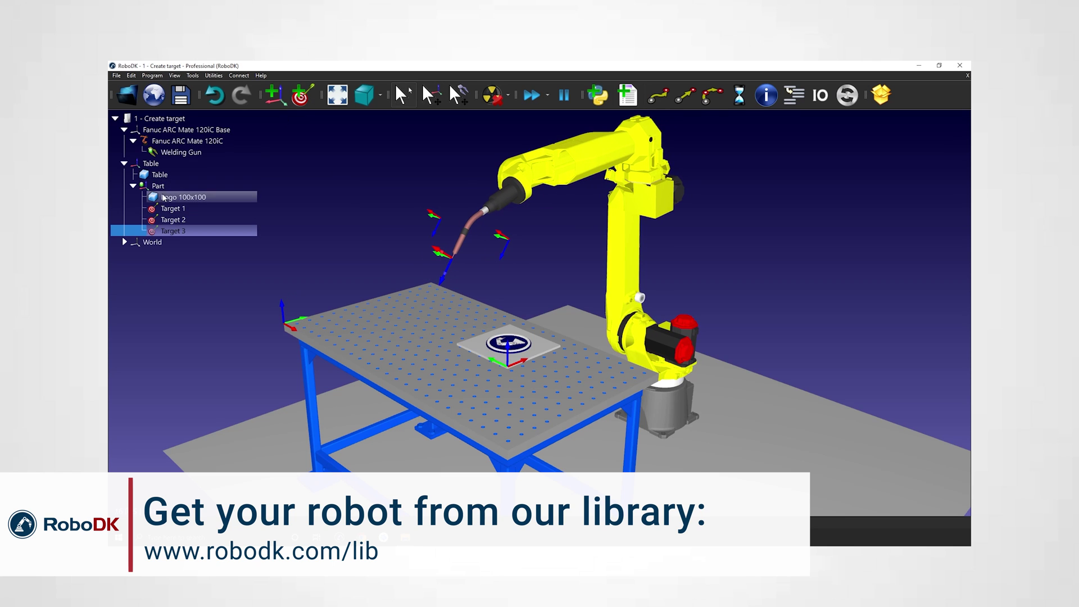
Move the robot back and forth between Target 2 and Target 3, ending at Target 1.
double_click(171, 220)
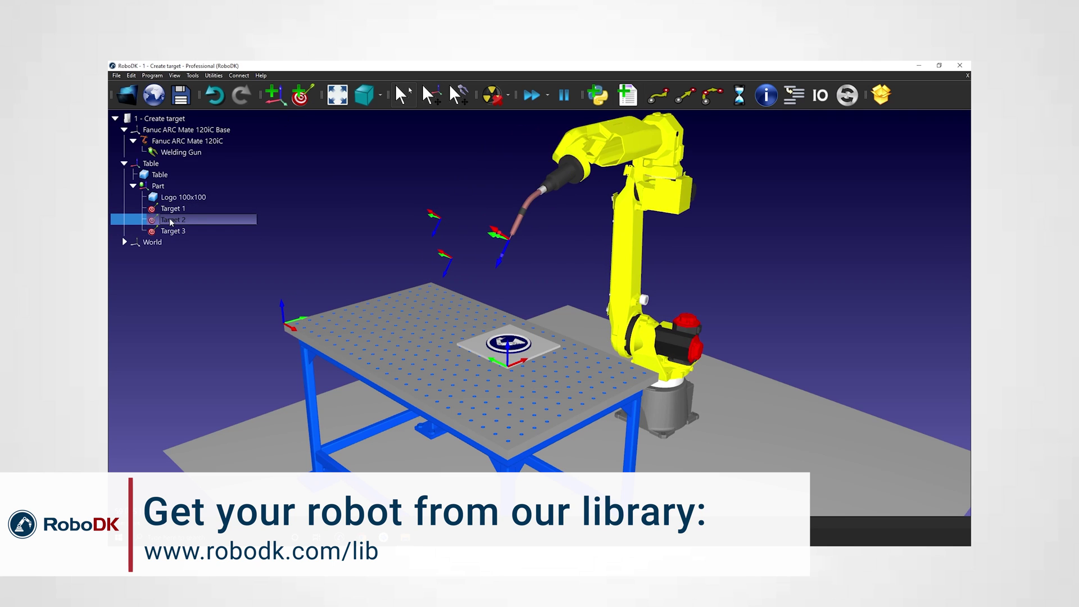
double_click(174, 231)
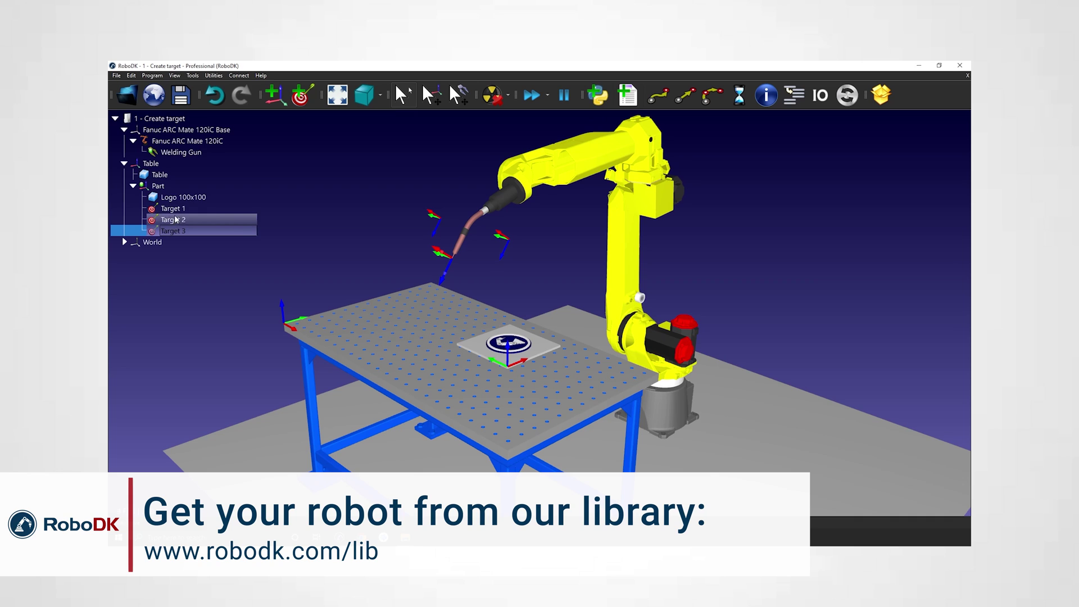
double_click(175, 220)
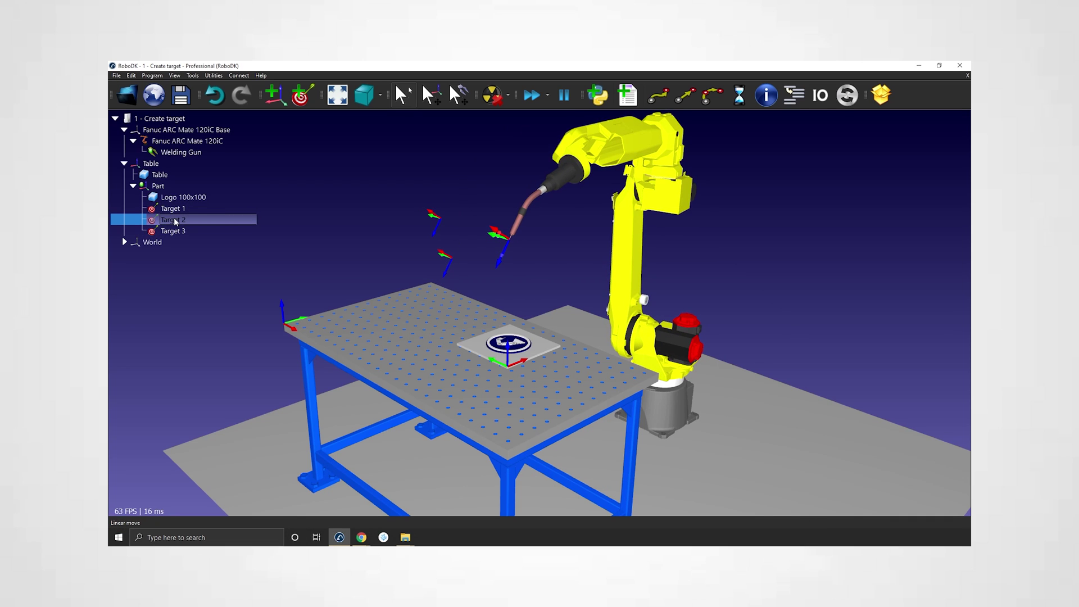
double_click(175, 232)
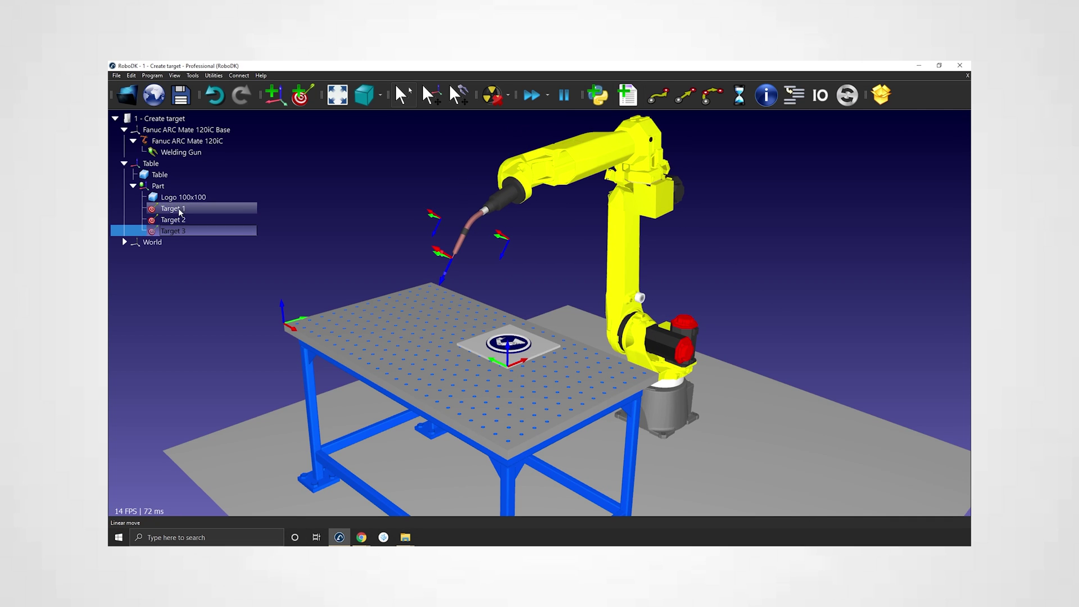
double_click(172, 209)
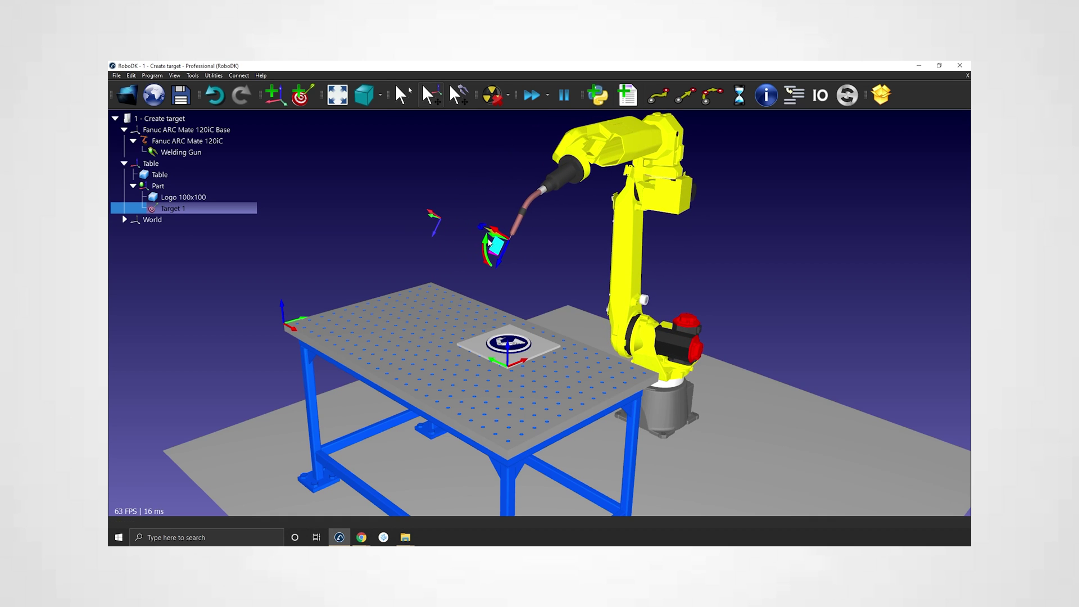
Record Target 2 at the robot's current pose, move the robot to it, and add Target 3.
key("ctrl+t")
key("alt")
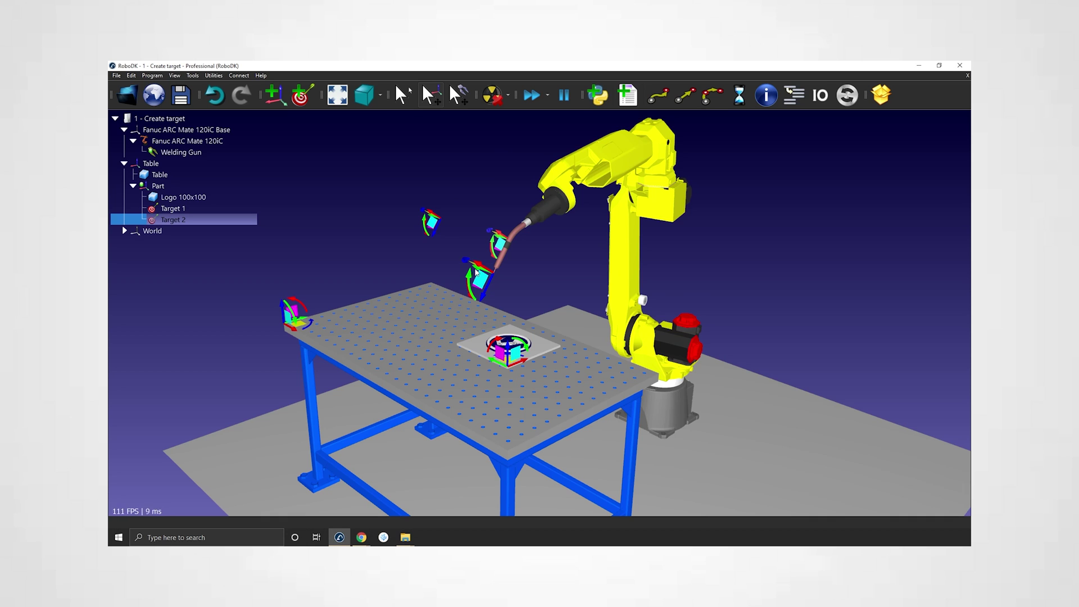
double_click(475, 273)
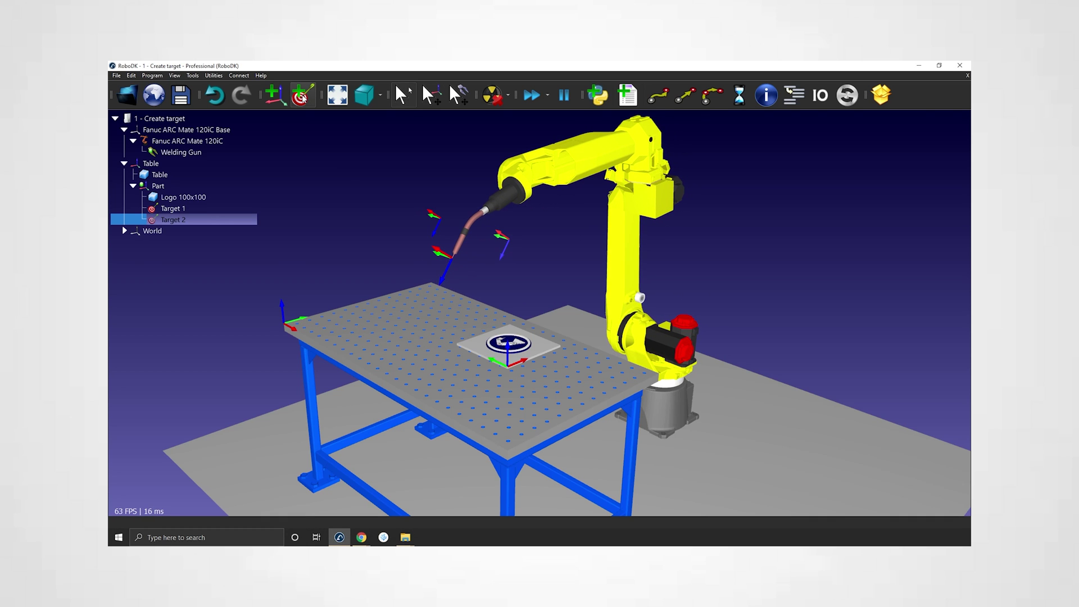
left_click(301, 95)
Step the robot through Target 1, Target 2 and Target 3, then back to Target 1.
double_click(172, 208)
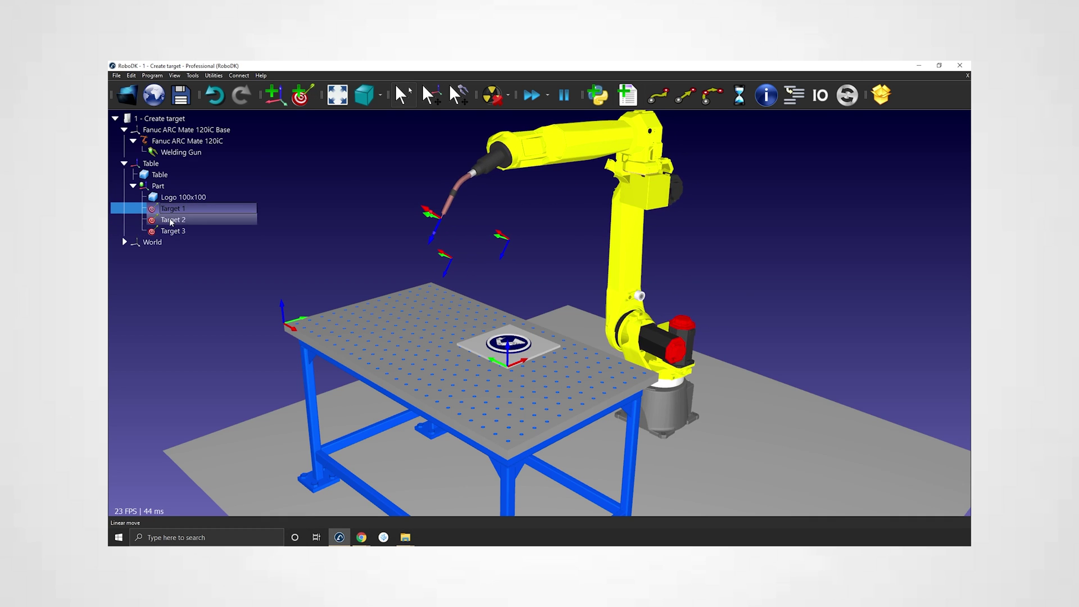
double_click(171, 221)
double_click(173, 231)
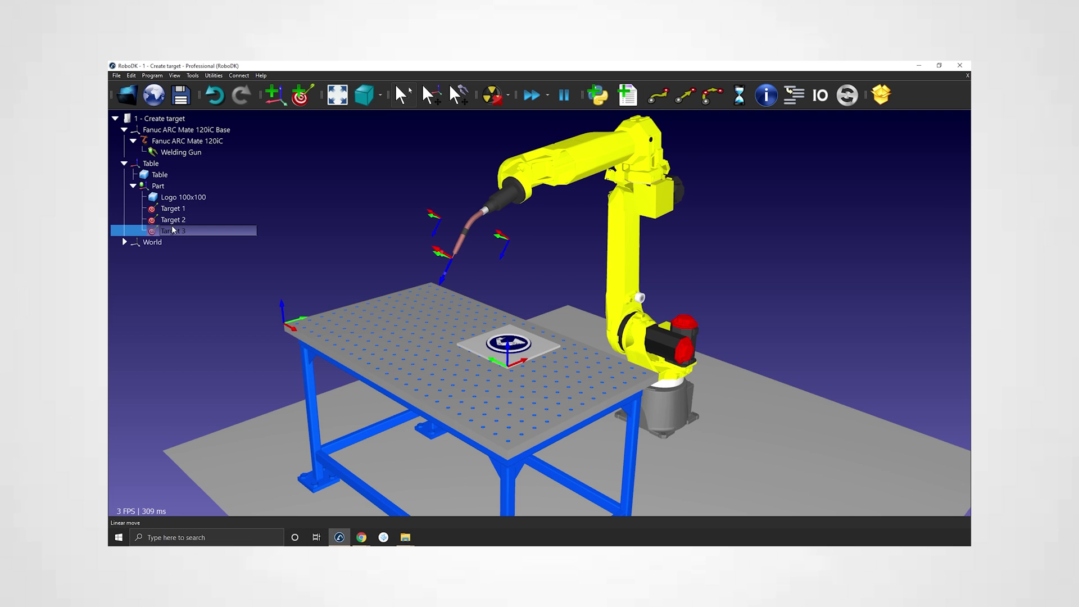
double_click(175, 212)
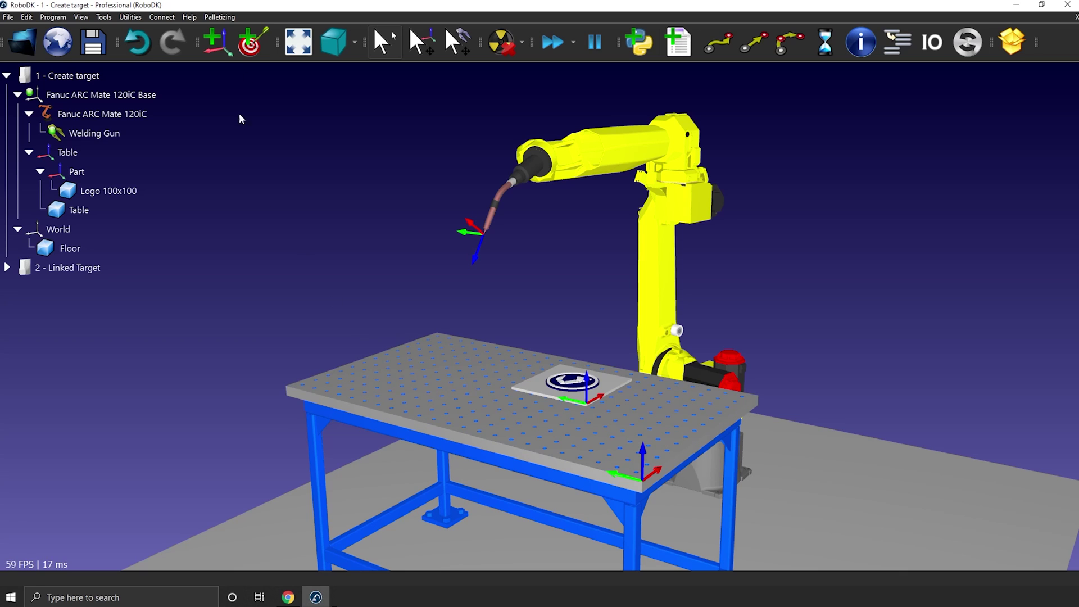
Record Target 1 at the torch's current pose, then send the Fanuc ARC Mate 120iC home.
left_click(245, 52)
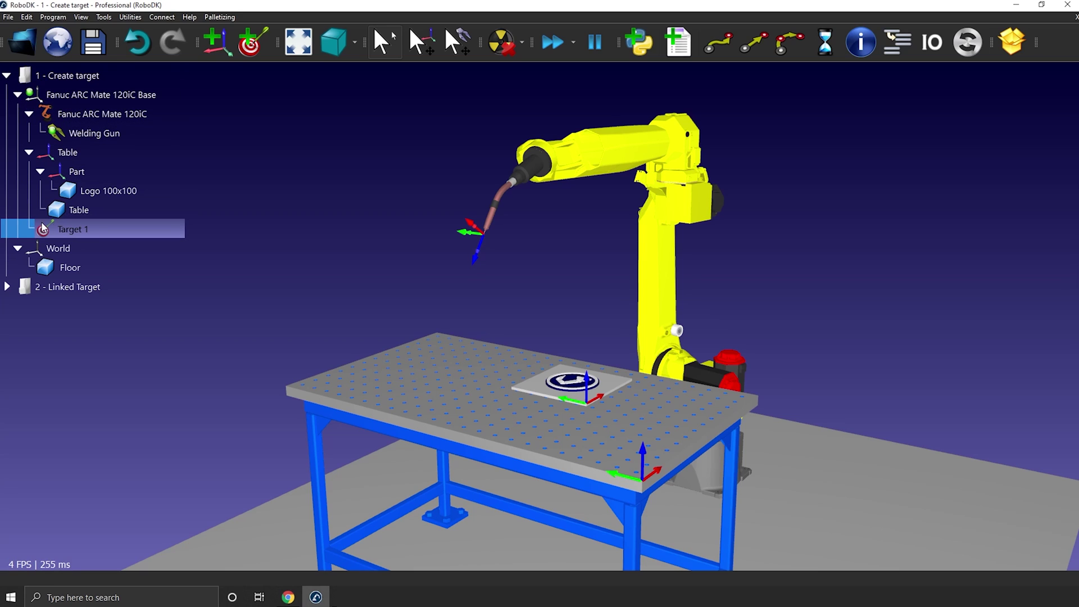
left_click(403, 224)
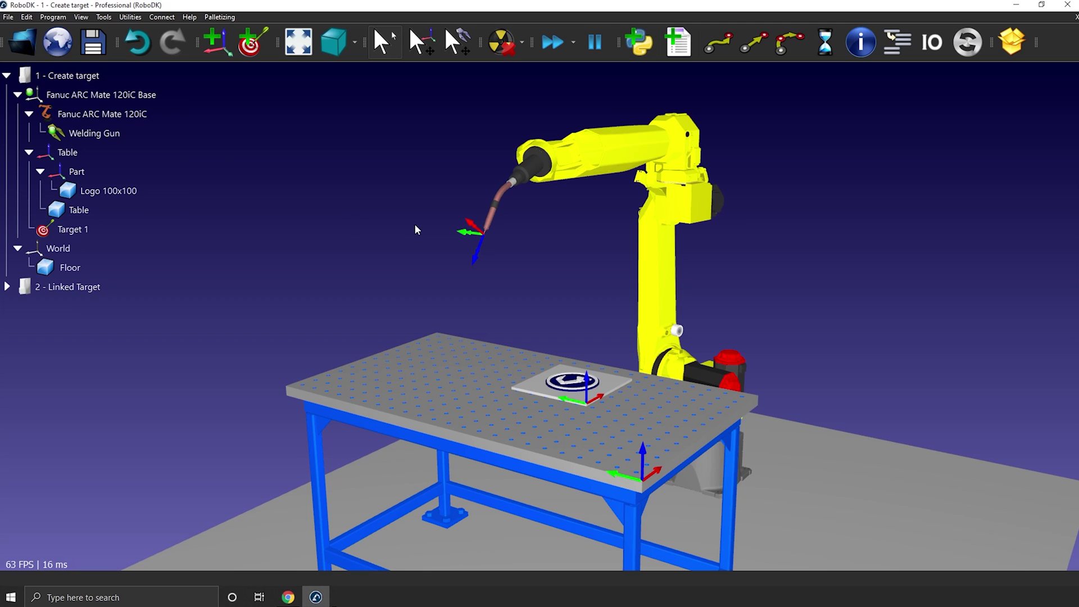
right_click(655, 153)
left_click(729, 313)
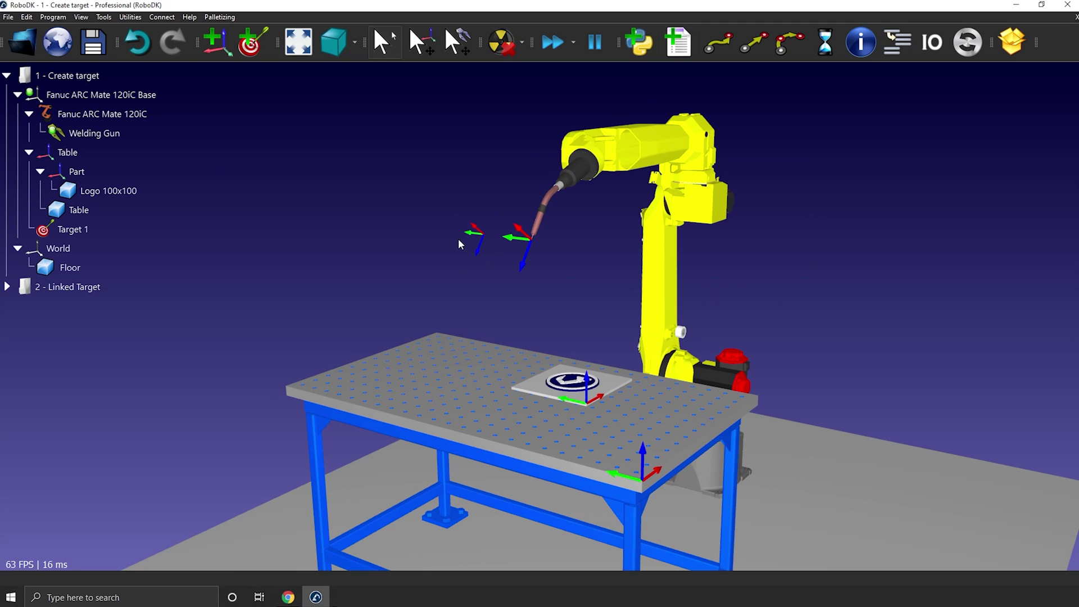
Reattach Target 1 from the Table frame to the Part frame using Change support.
scroll(506, 241, "up", 4)
scroll(507, 239, "up", 2)
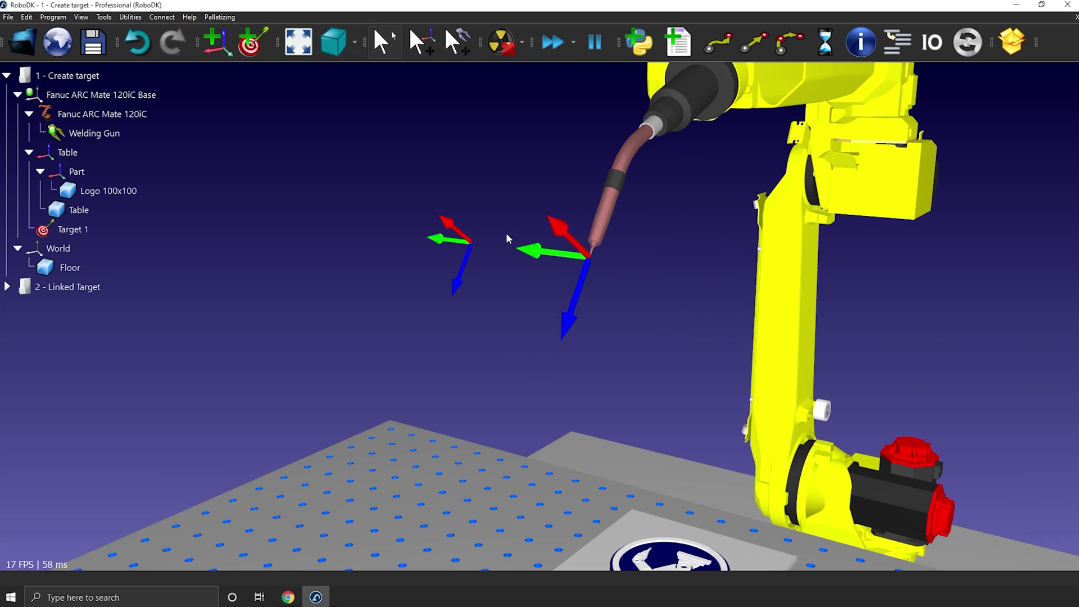
scroll(479, 239, "up", 2)
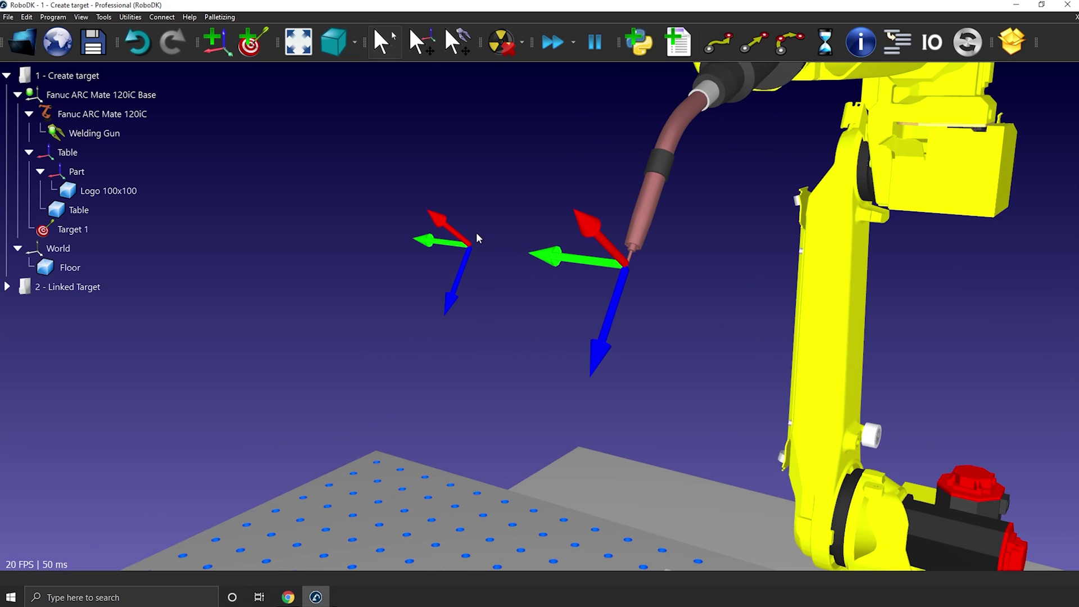
right_click(107, 229)
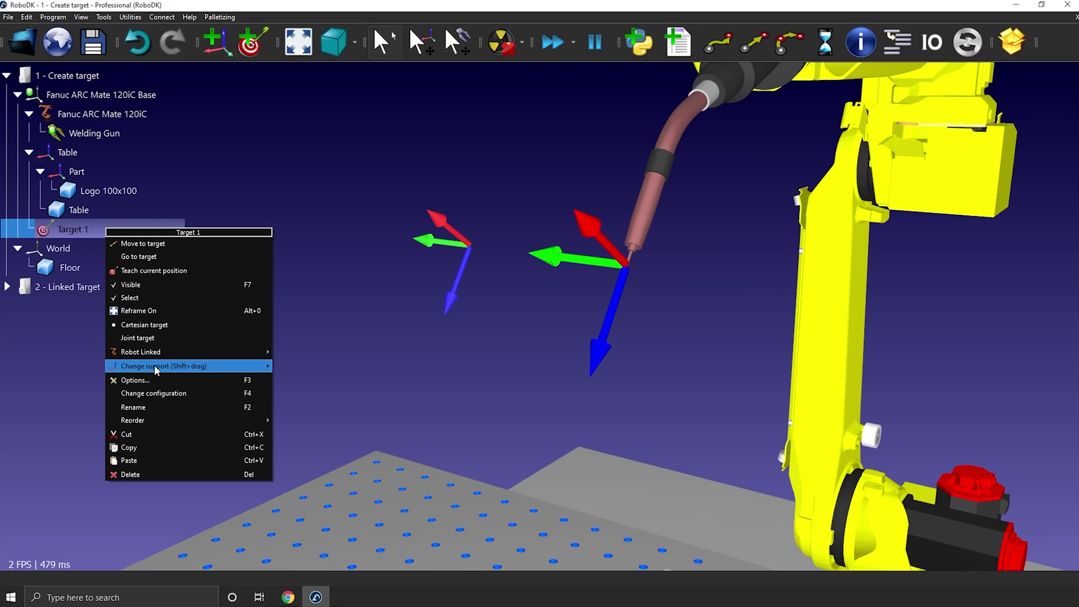
mouse_move(157, 367)
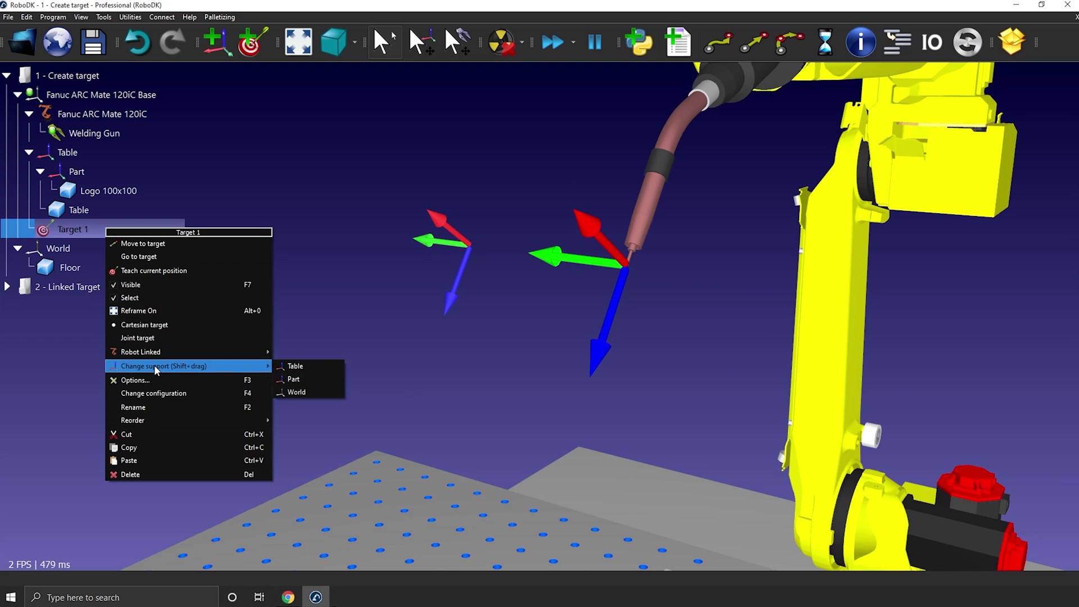
left_click(332, 380)
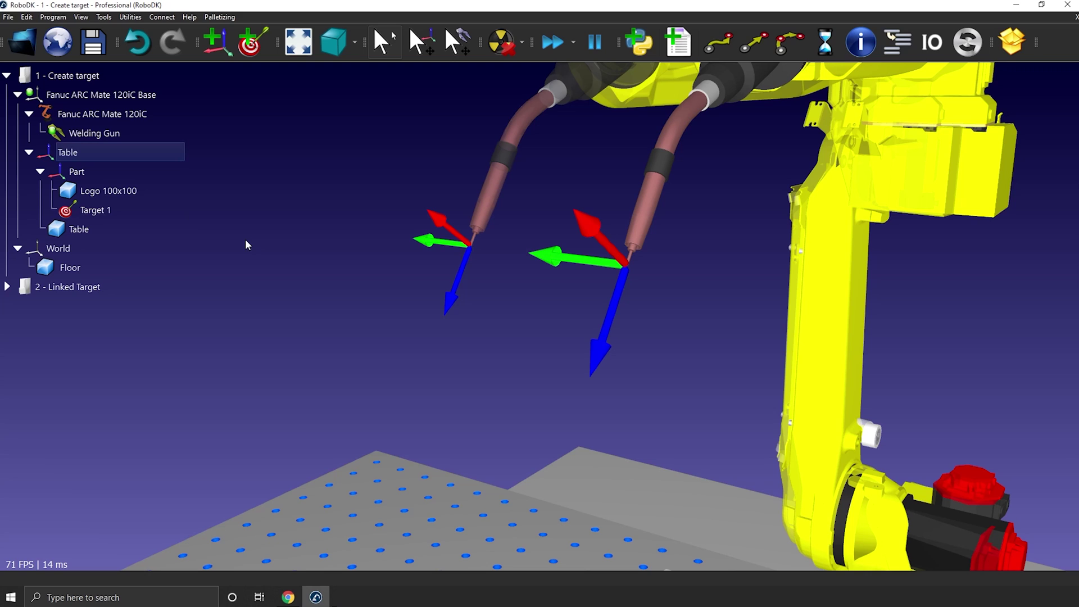
left_click(201, 208)
right_click(101, 166)
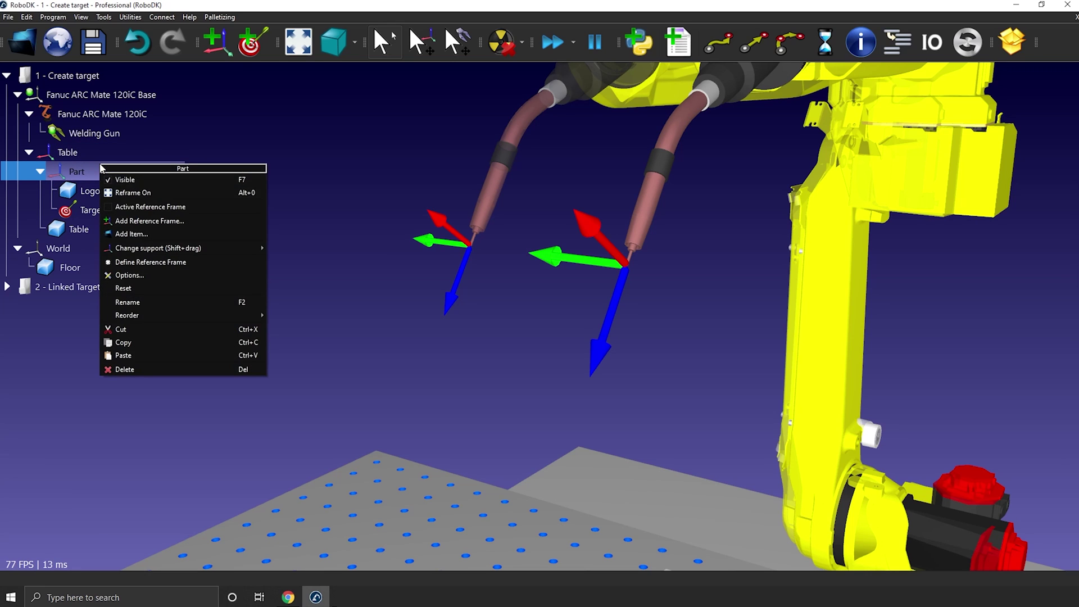
left_click(145, 208)
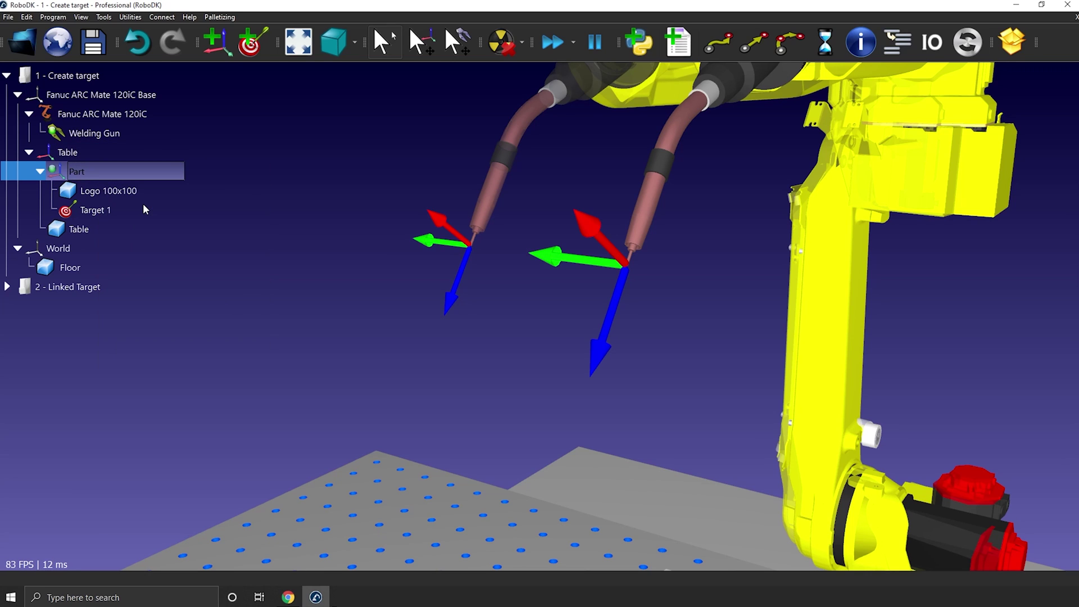
left_click(222, 211)
left_click(110, 170)
left_click(251, 44)
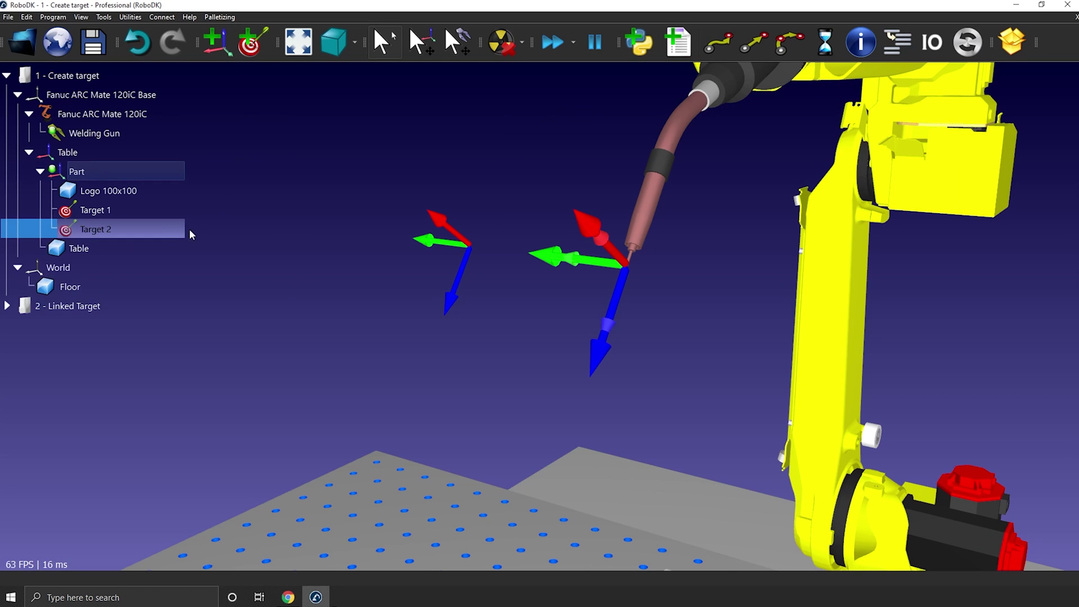
left_click(105, 228)
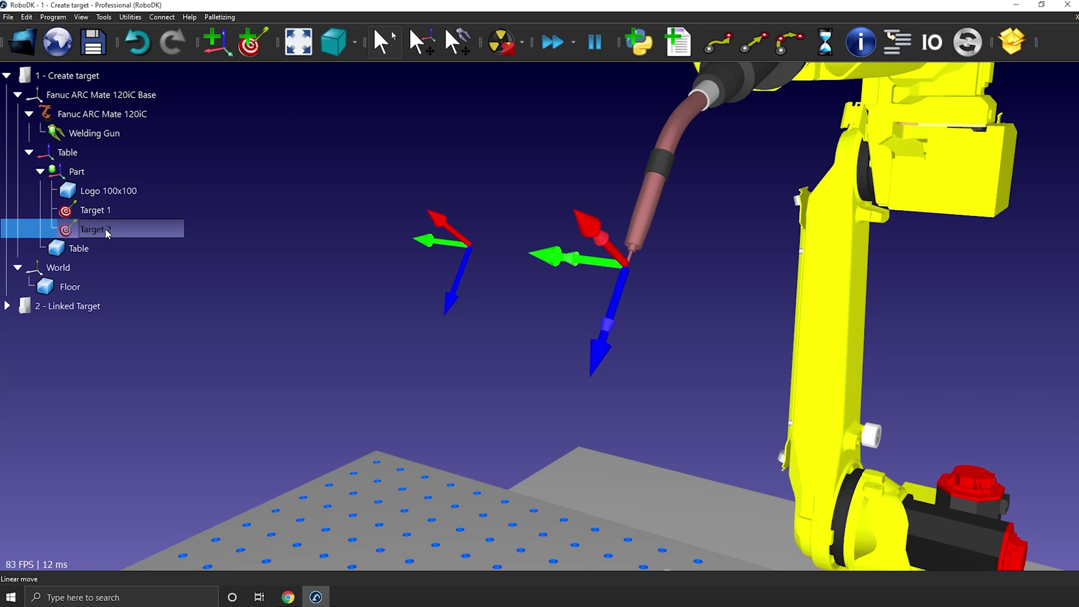
key("Delete")
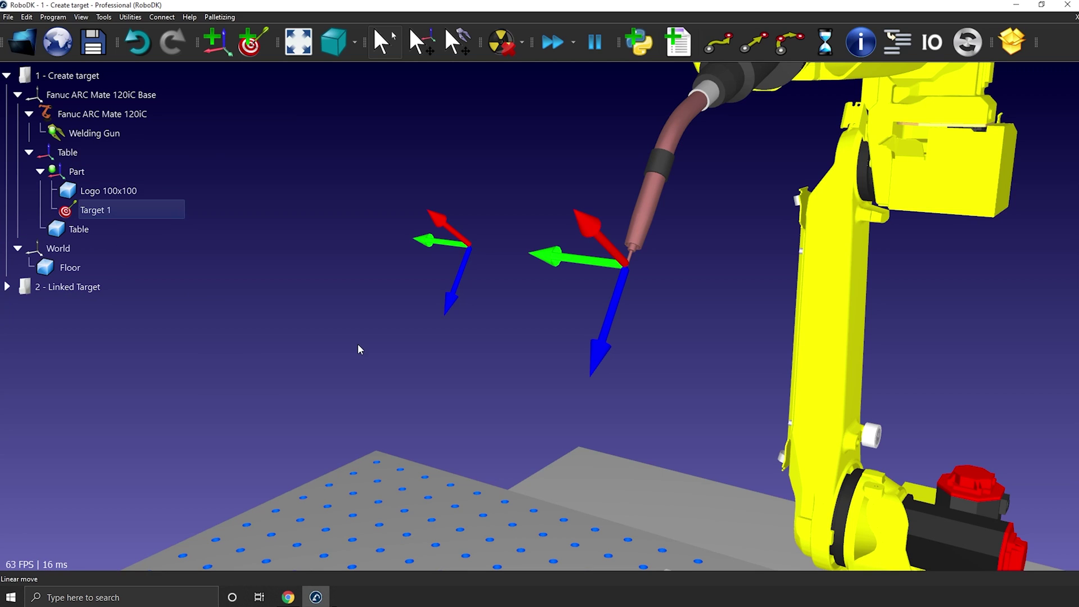
left_click(112, 210)
Open Target 1's options and toggle its Visible checkbox off and back on.
right_click(112, 211)
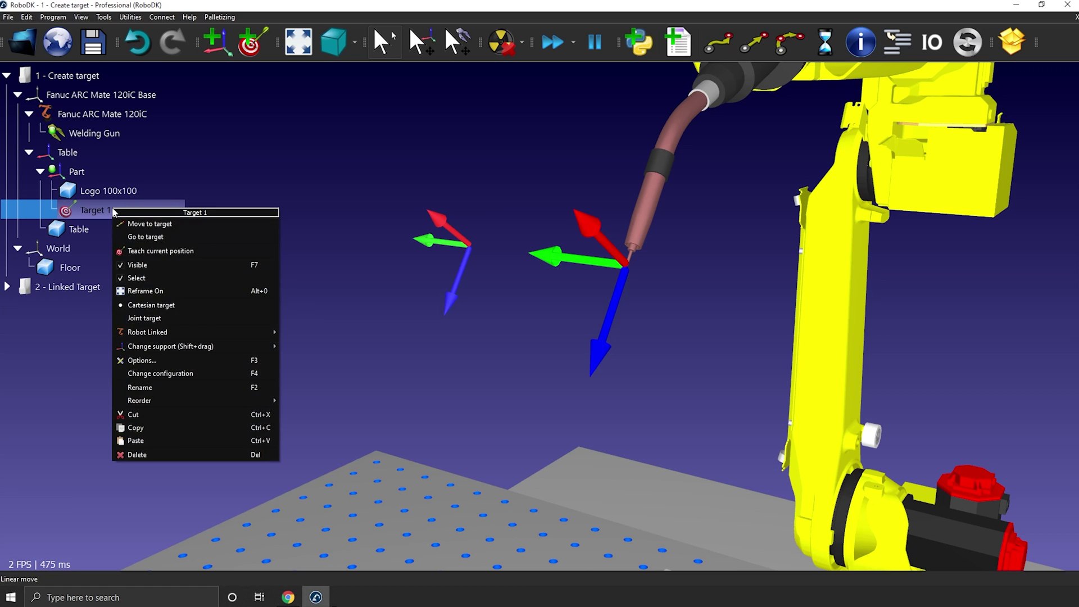
left_click(271, 362)
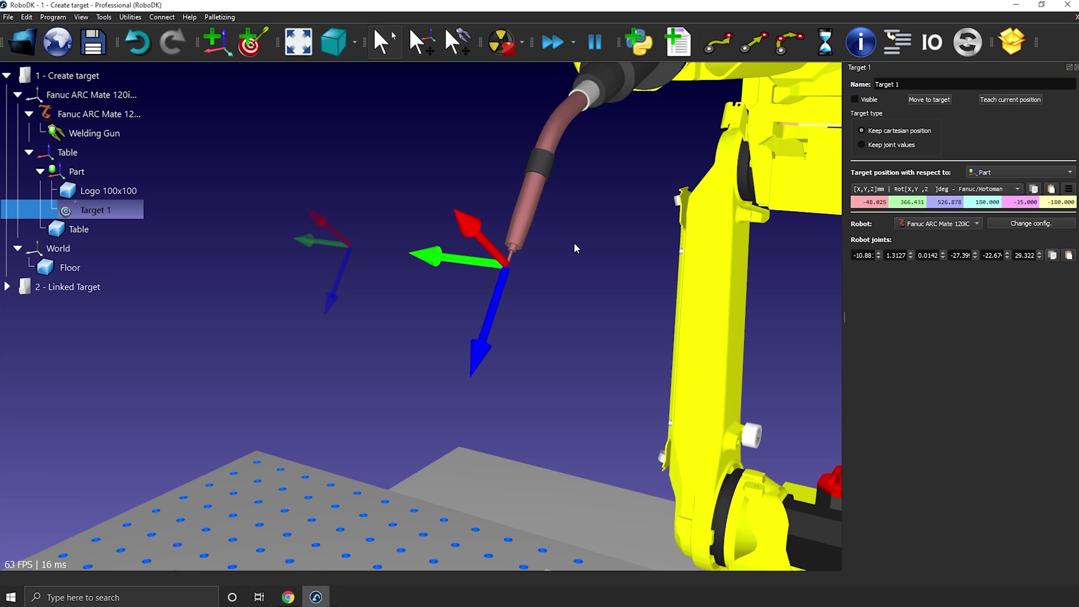
left_click(856, 99)
left_click(855, 100)
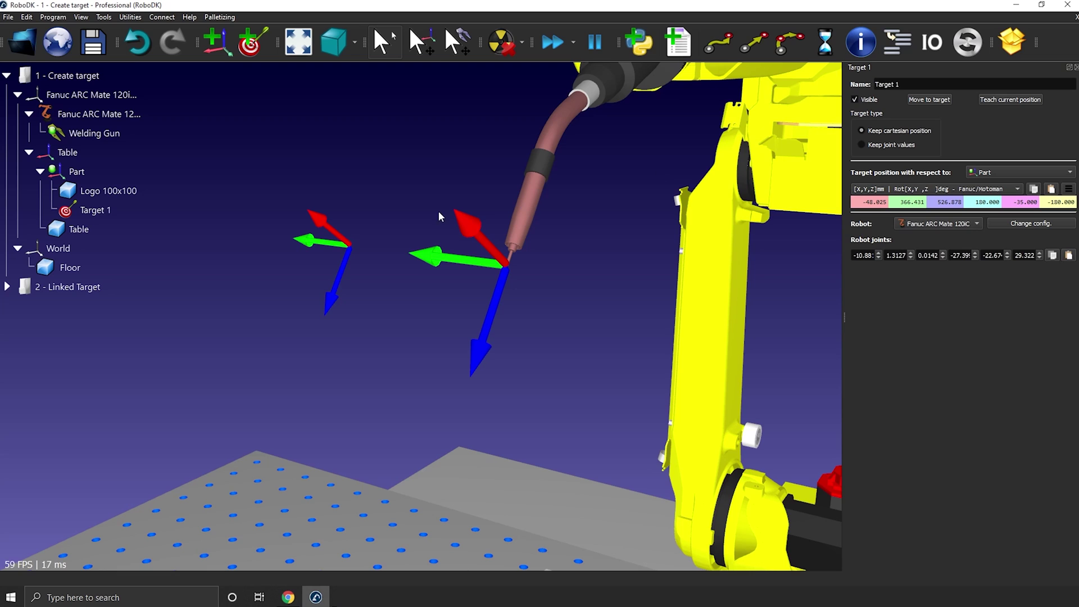
left_click(116, 210)
right_click(117, 211)
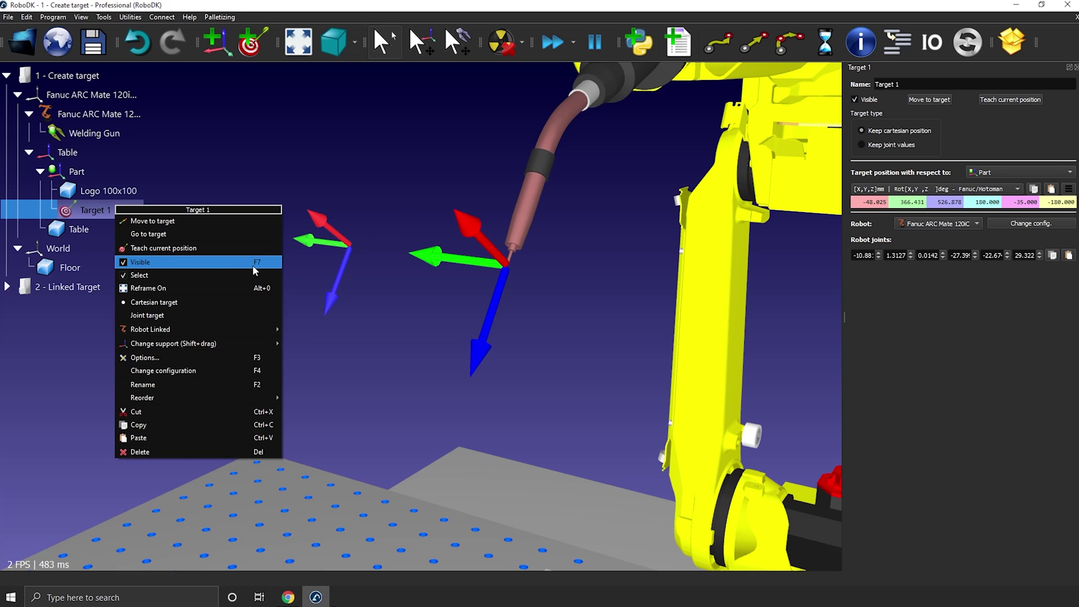
left_click(451, 161)
Bring the torch tip onto Target 1 and drag the target rightward with the robot following.
left_click(451, 164)
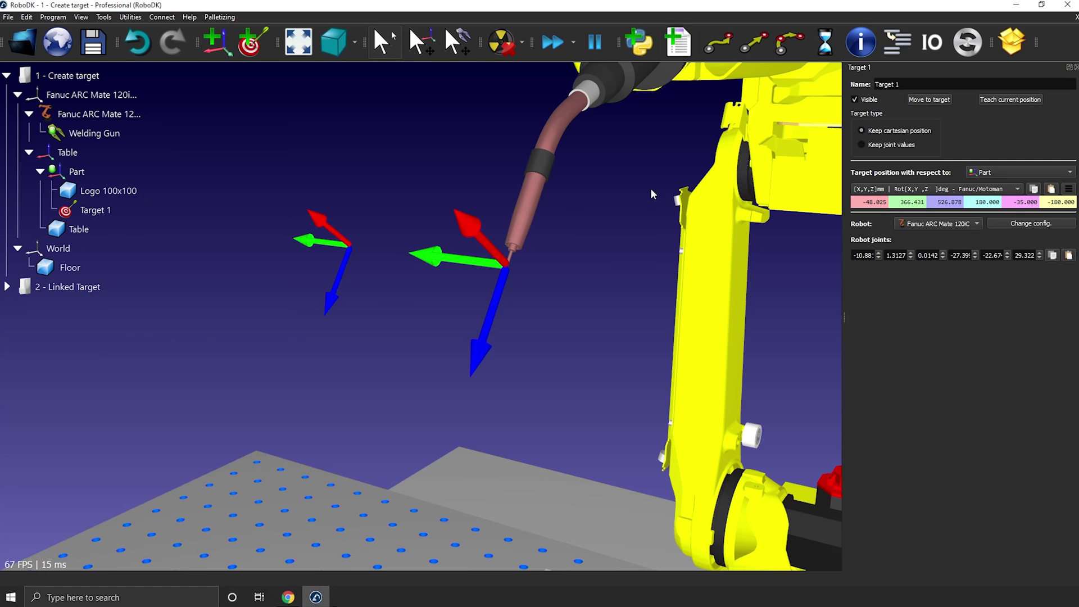
left_click(922, 101)
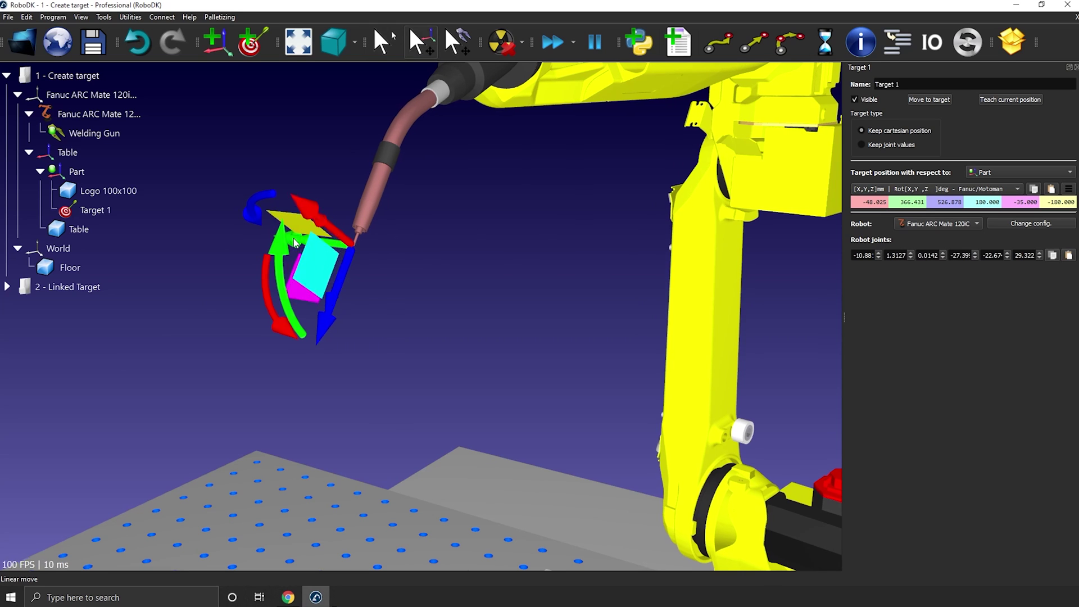
left_click_drag(317, 267, 445, 260, "alt")
double_click(103, 212)
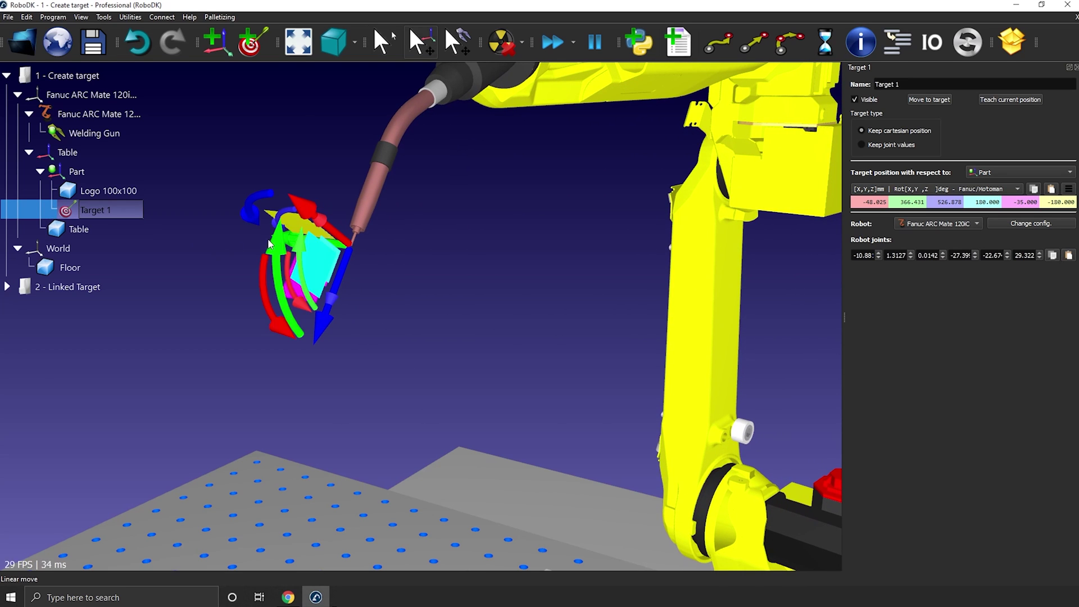
left_click_drag(287, 244, 465, 276, "alt")
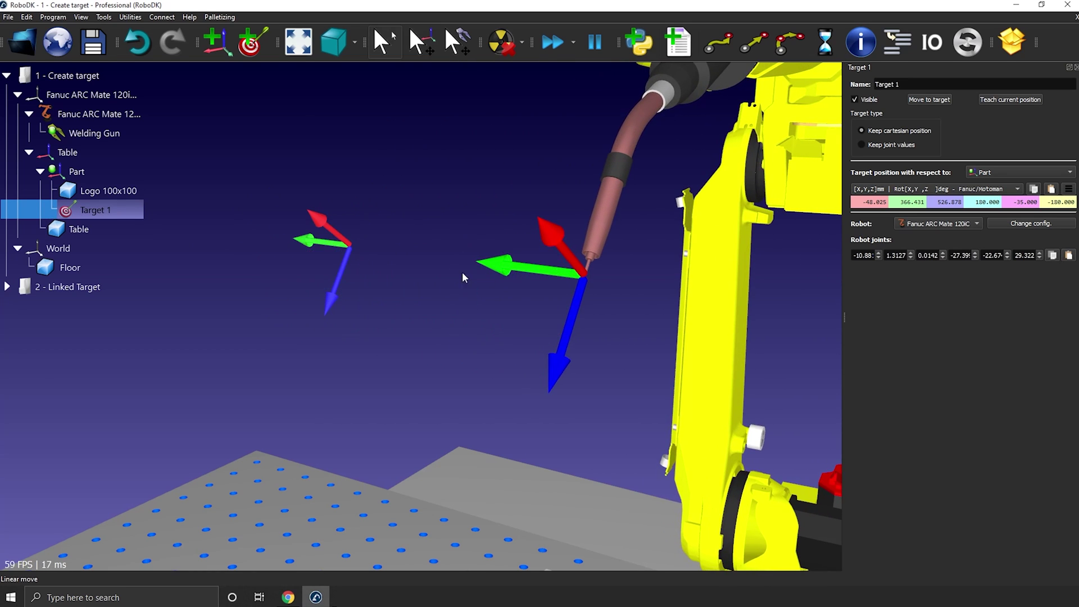
Slow the simulation speed to a 0.4 ratio and move the robot to Target 1.
left_click(572, 49)
left_click_drag(575, 73, 574, 77)
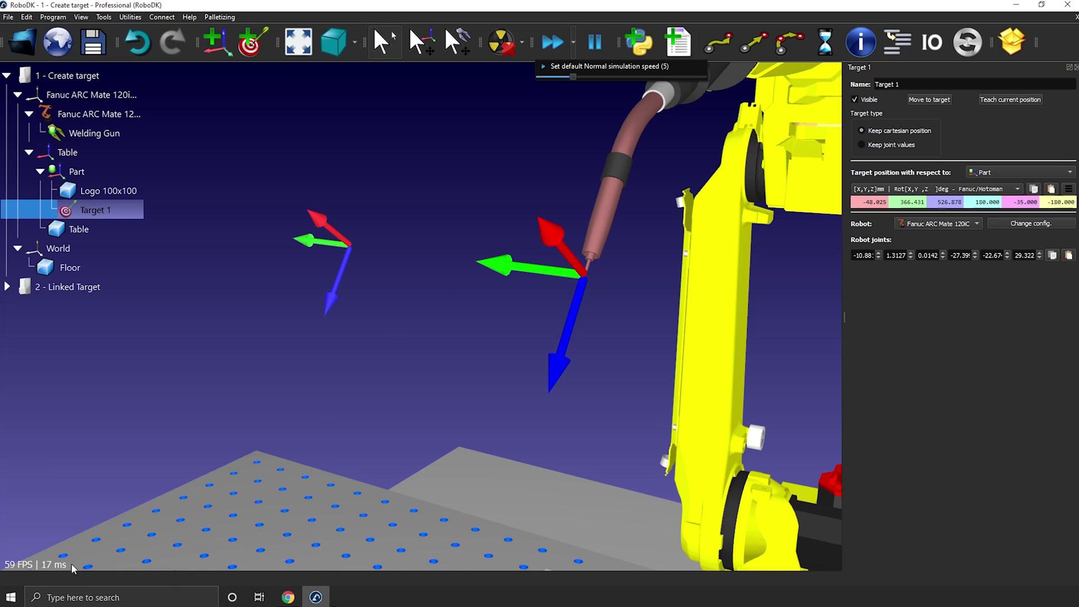
left_click(520, 135)
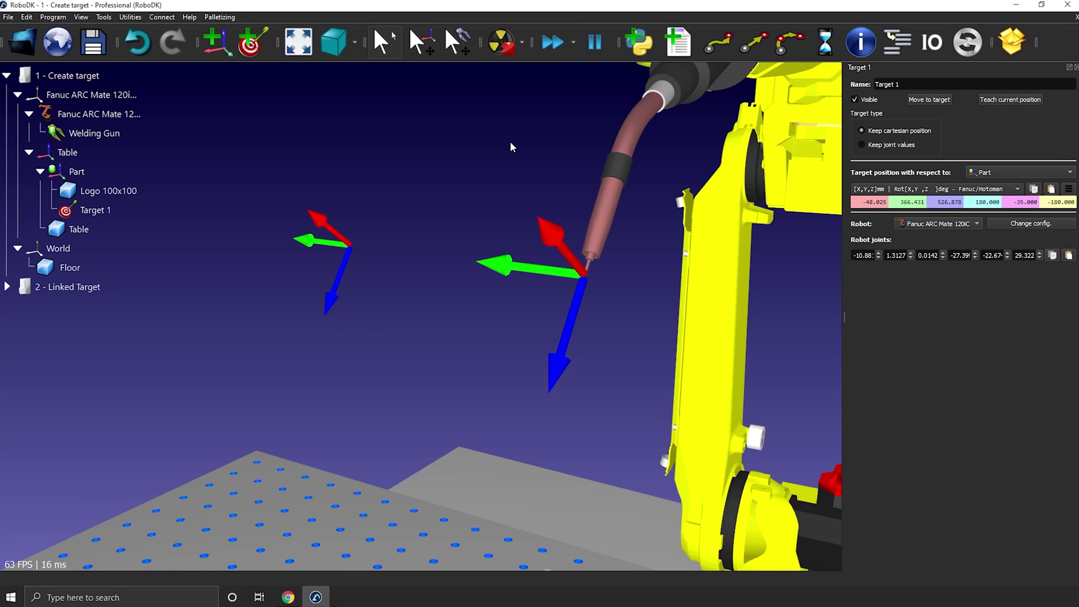
double_click(91, 212)
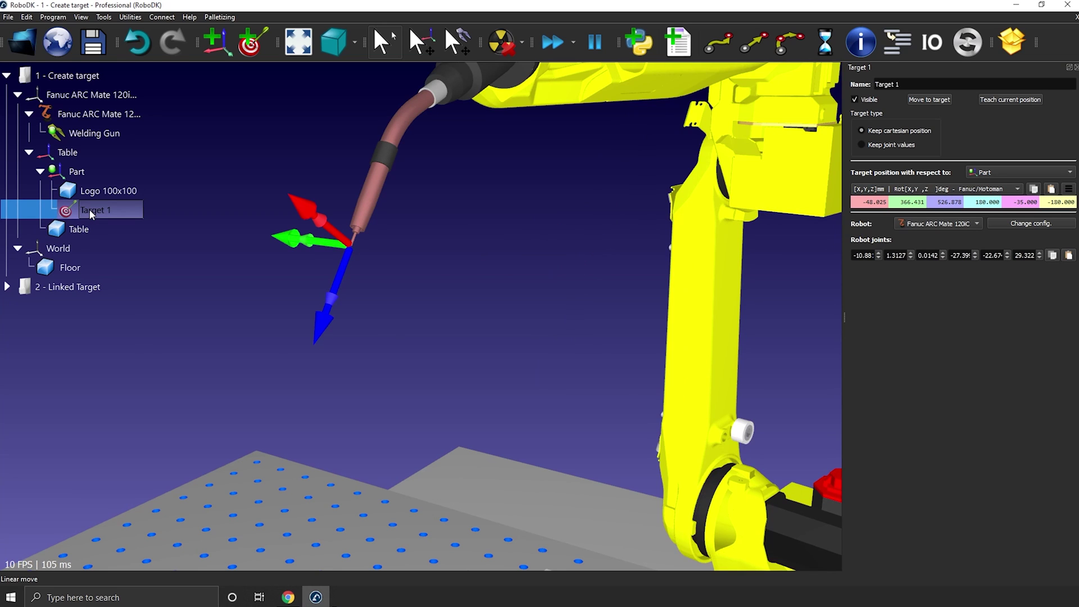
key("alt")
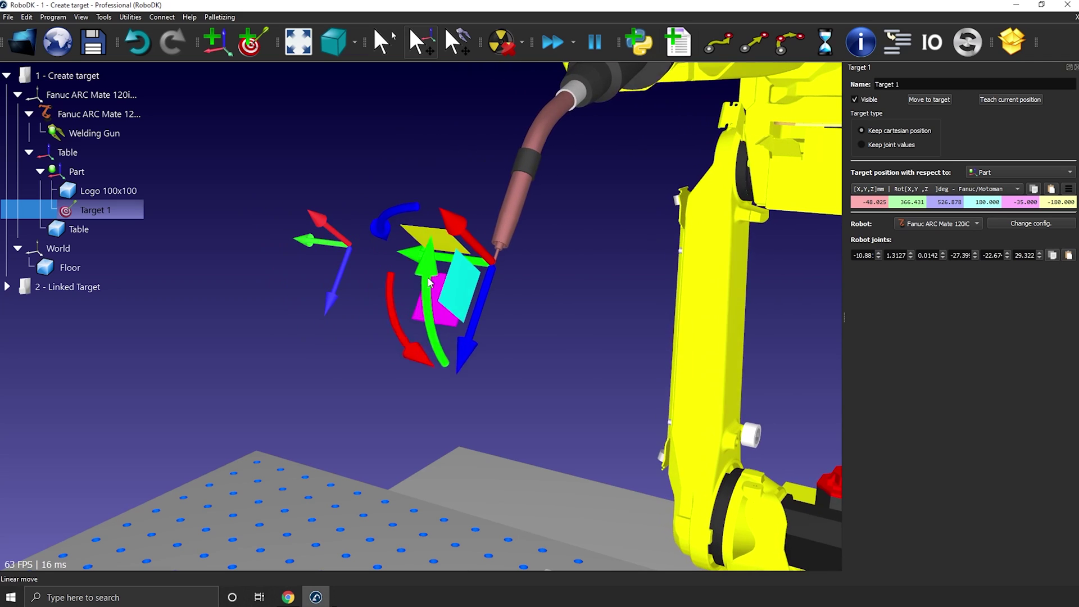
Make Table the active reference frame, send the robot to Target 1, and drag Target 1 toward the robot.
right_click(73, 157)
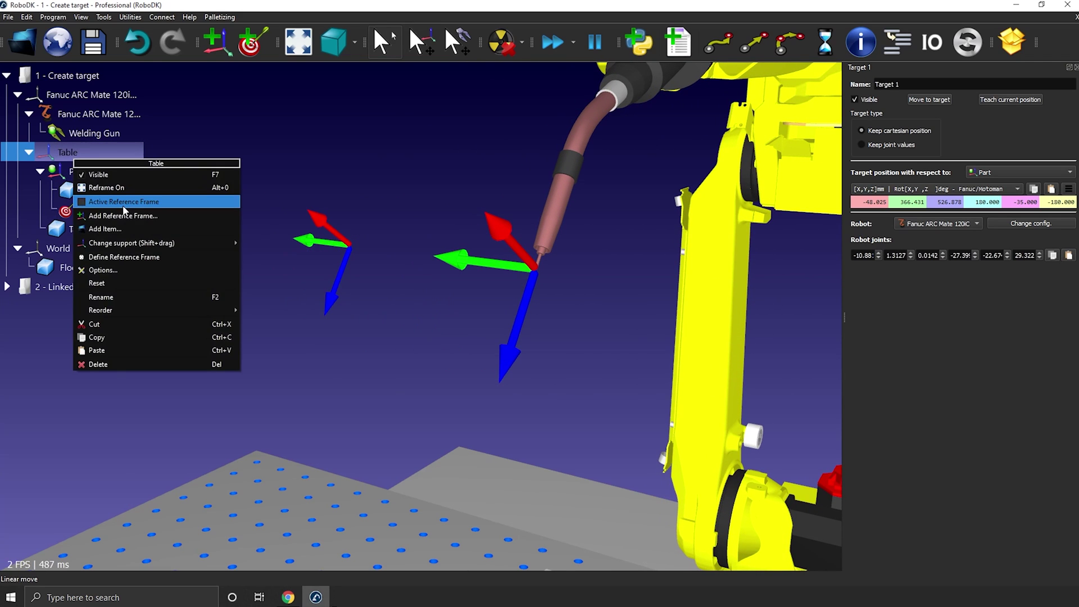
left_click(123, 203)
double_click(113, 210)
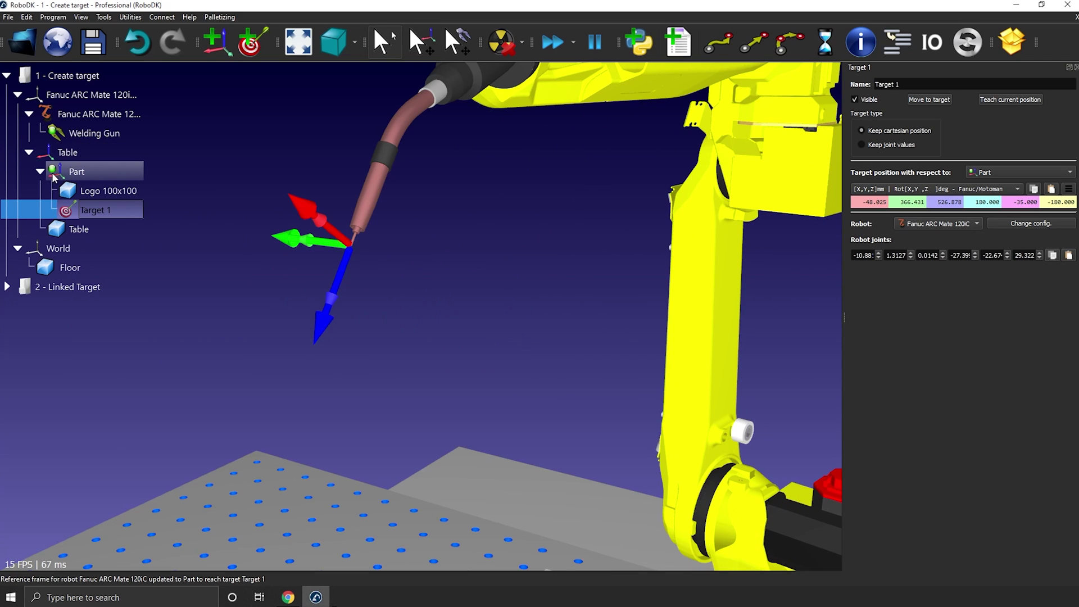
left_click(263, 303)
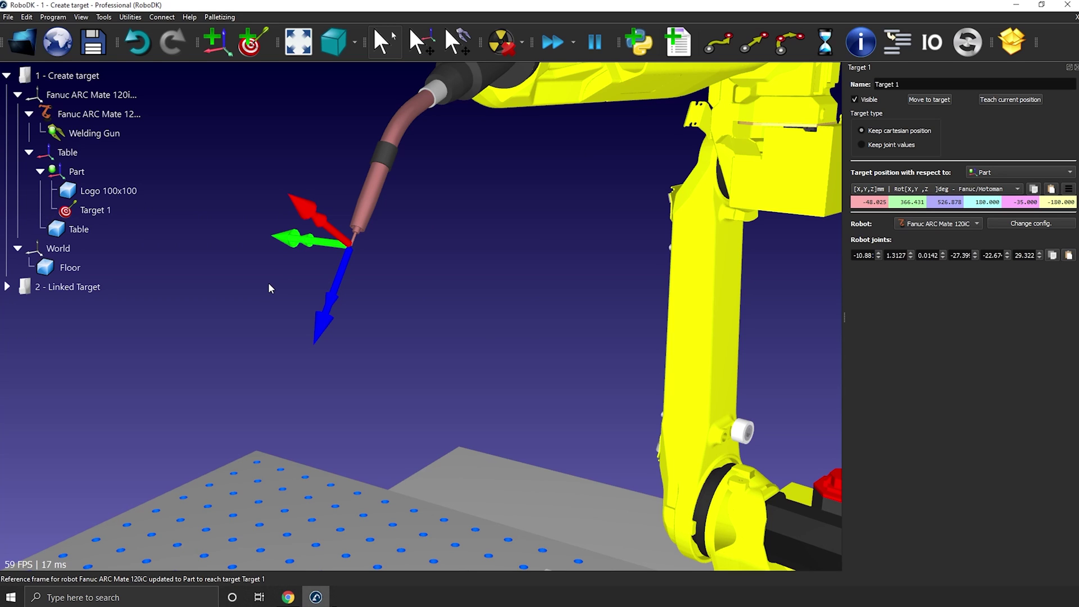
key("alt")
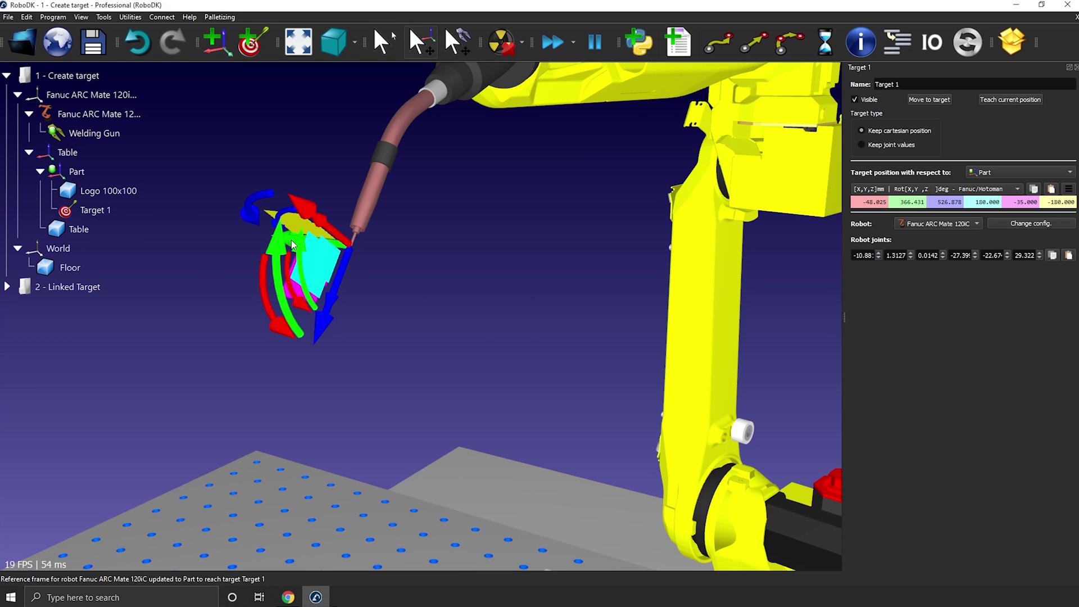
left_click_drag(292, 245, 679, 115, "alt")
scroll(424, 329, "down", 3)
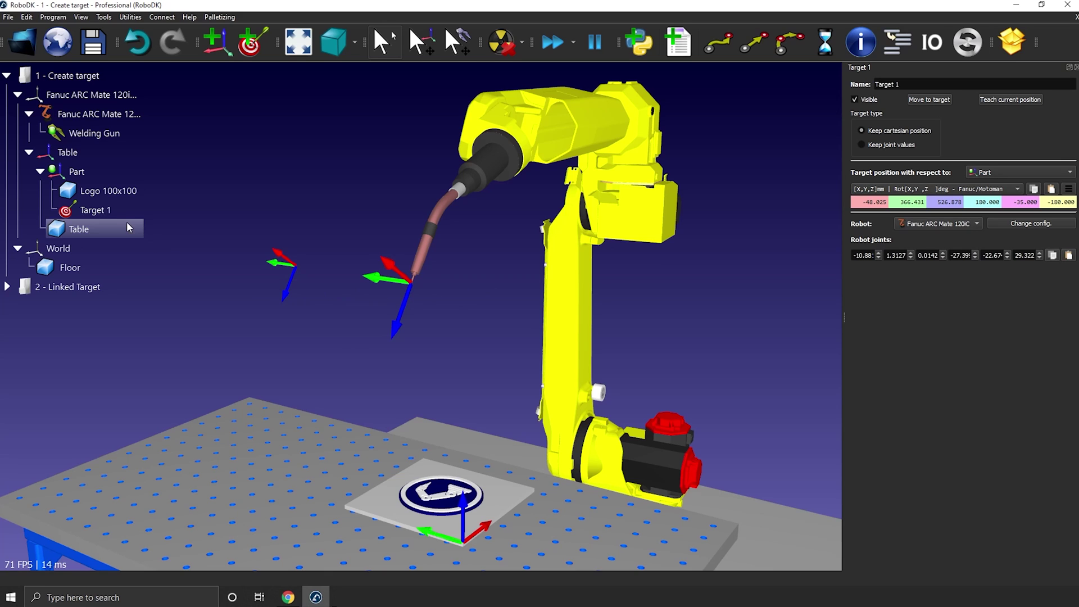
left_click(113, 211)
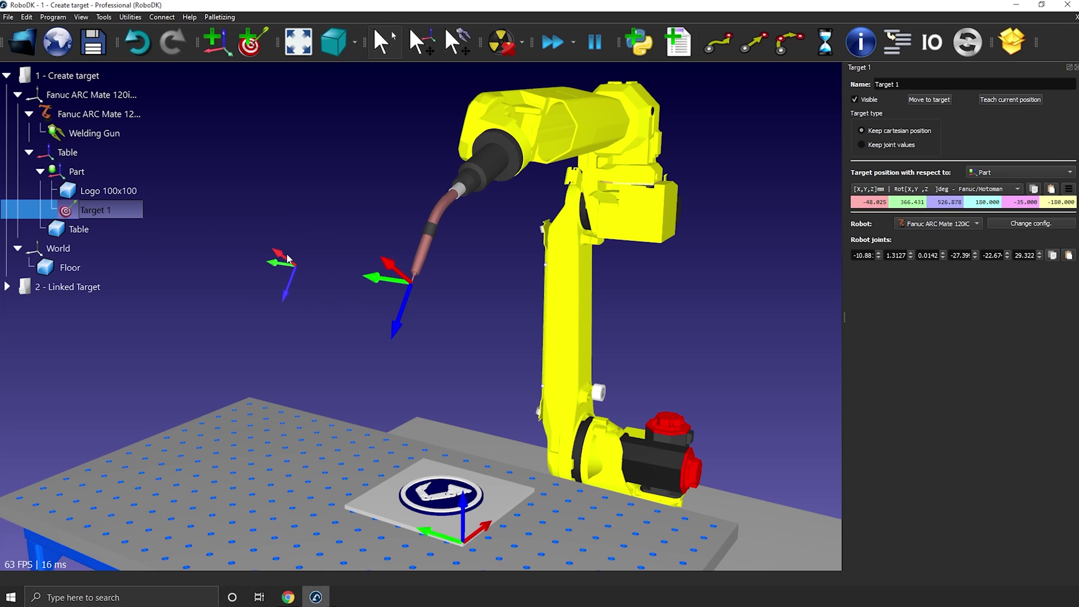
left_click(333, 208)
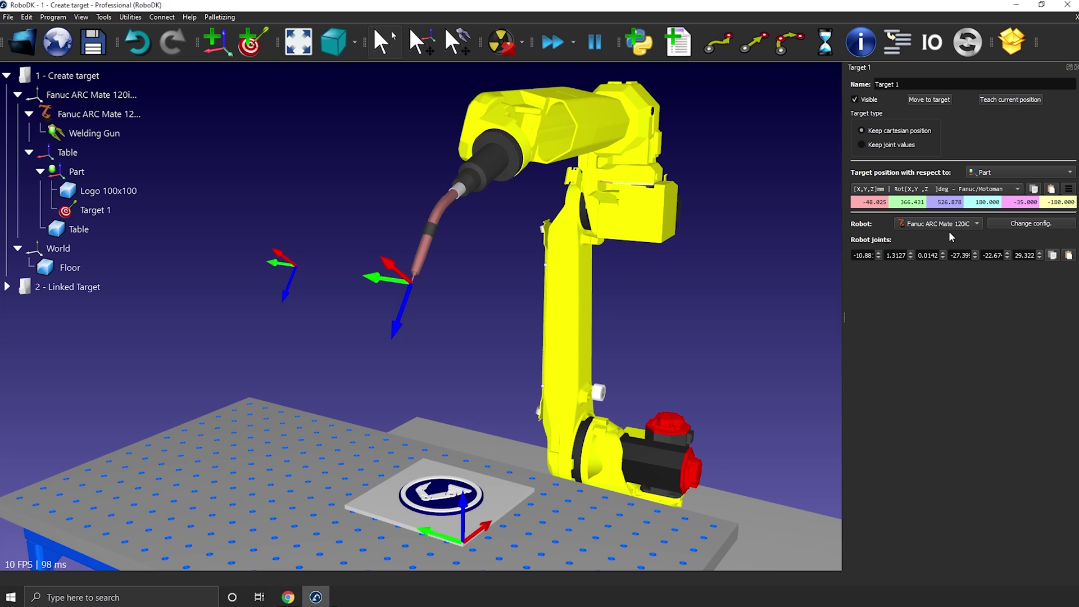
Drag Target 1 up and left to X -107.830, Y 353.749, Z 528.116 relative to Part.
key("alt")
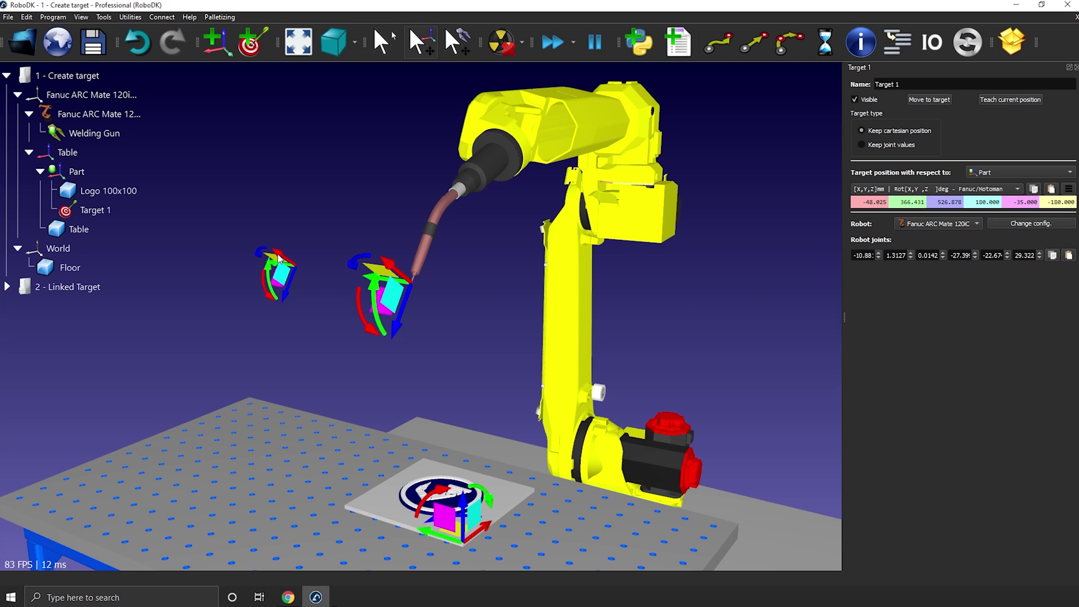
left_click_drag(278, 258, 248, 280, "alt")
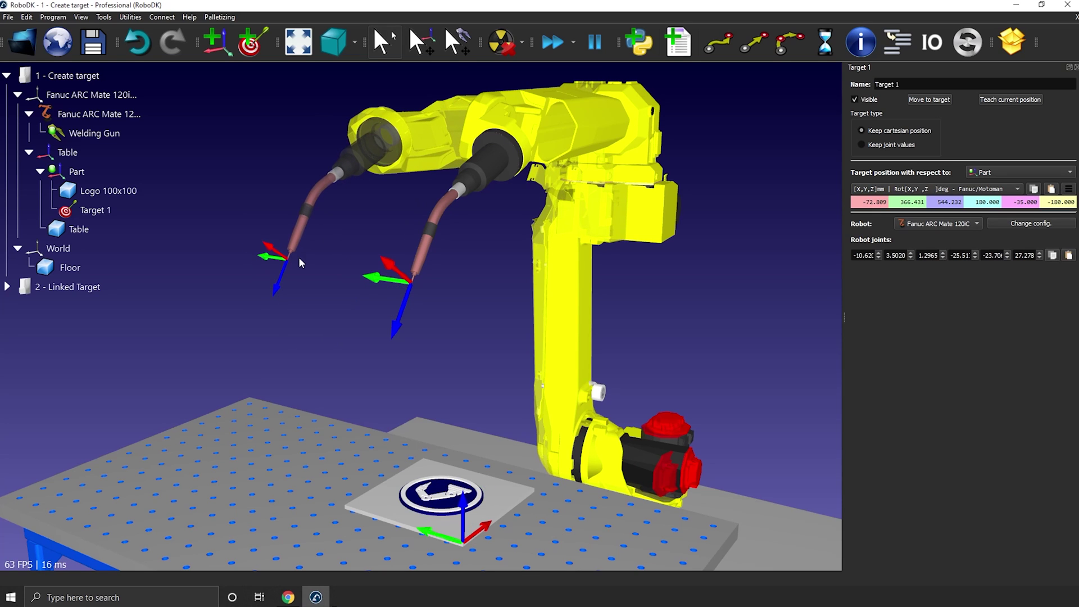
left_click_drag(301, 263, 282, 293, "alt")
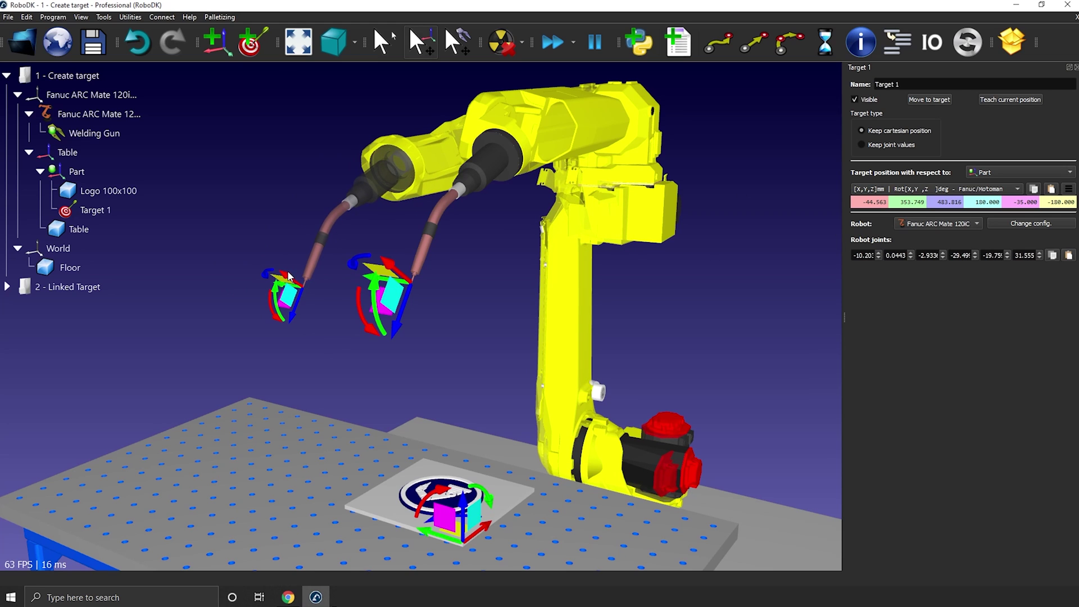
left_click_drag(287, 277, 260, 278, "alt")
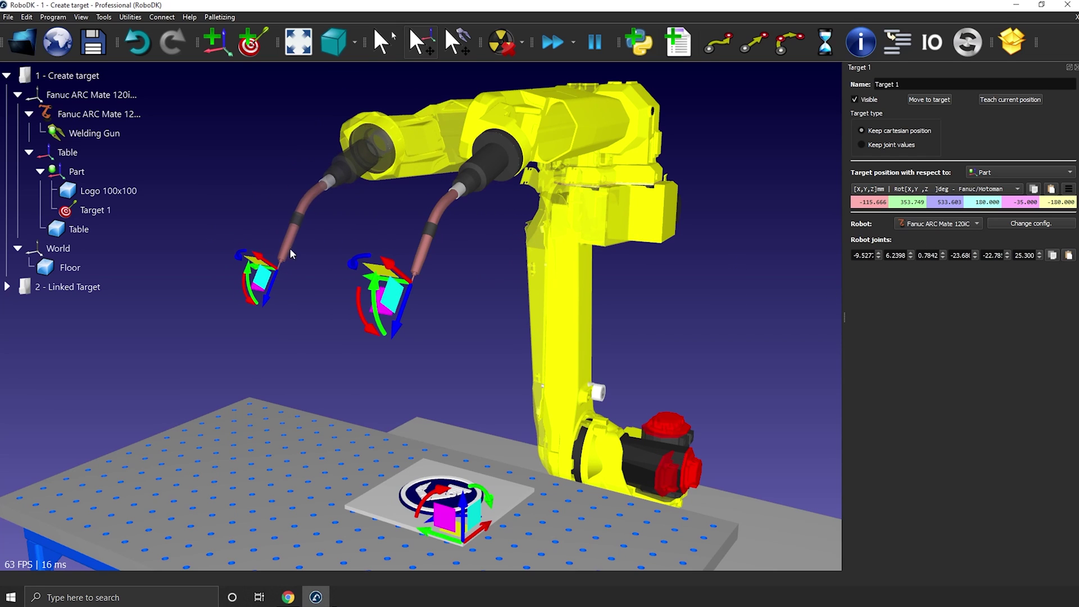
left_click_drag(264, 259, 263, 263, "alt")
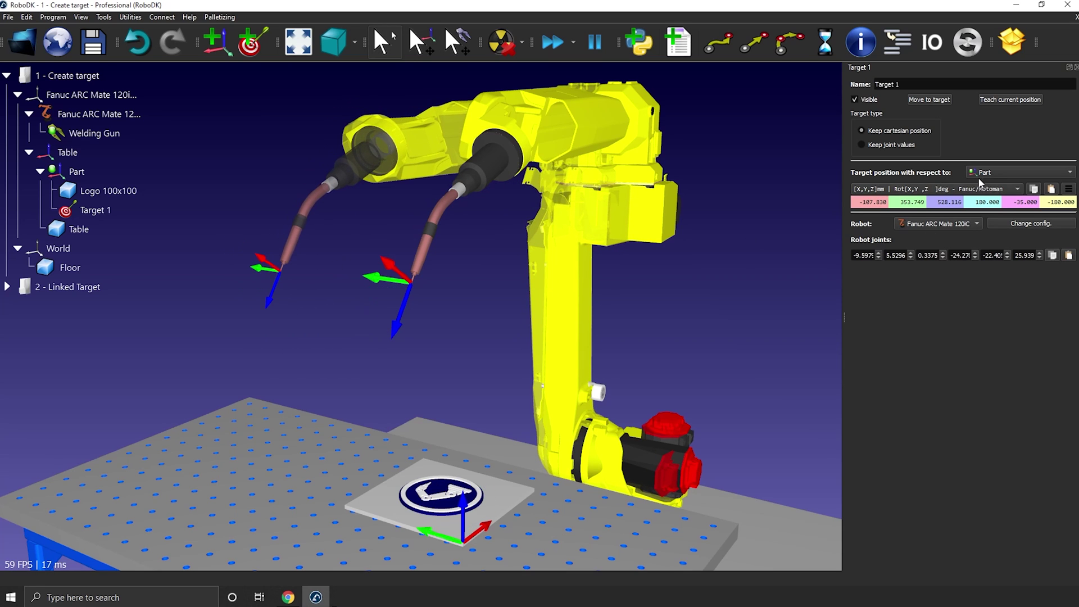
Set Target 1's Z coordinate to 570, after trying 500, 540 and 510.
double_click(933, 202)
type("500")
key("Return")
double_click(943, 202)
type("540")
key("Return")
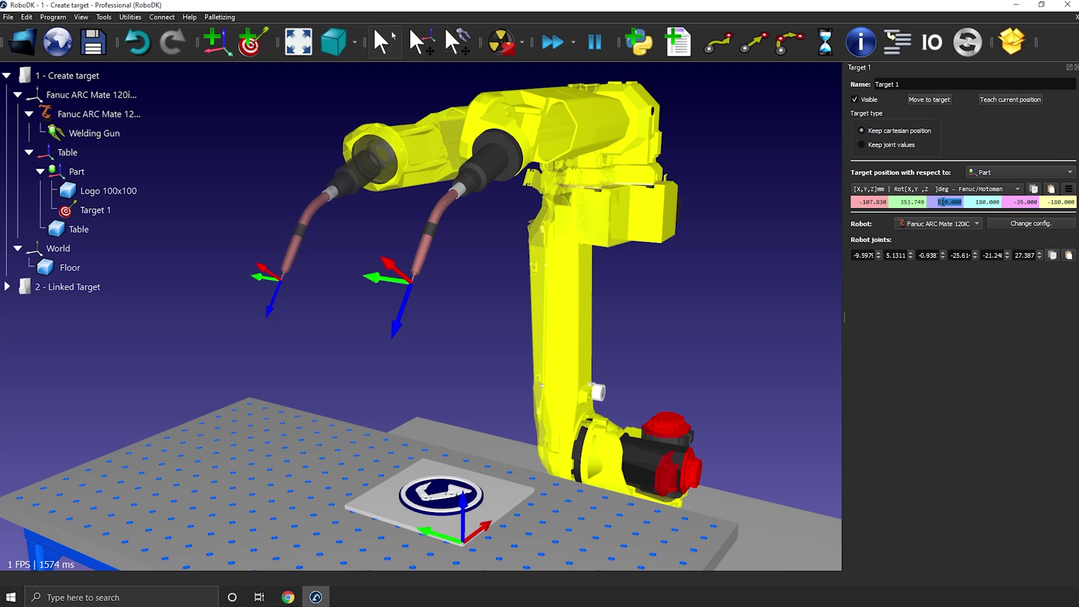
double_click(944, 202)
type("510")
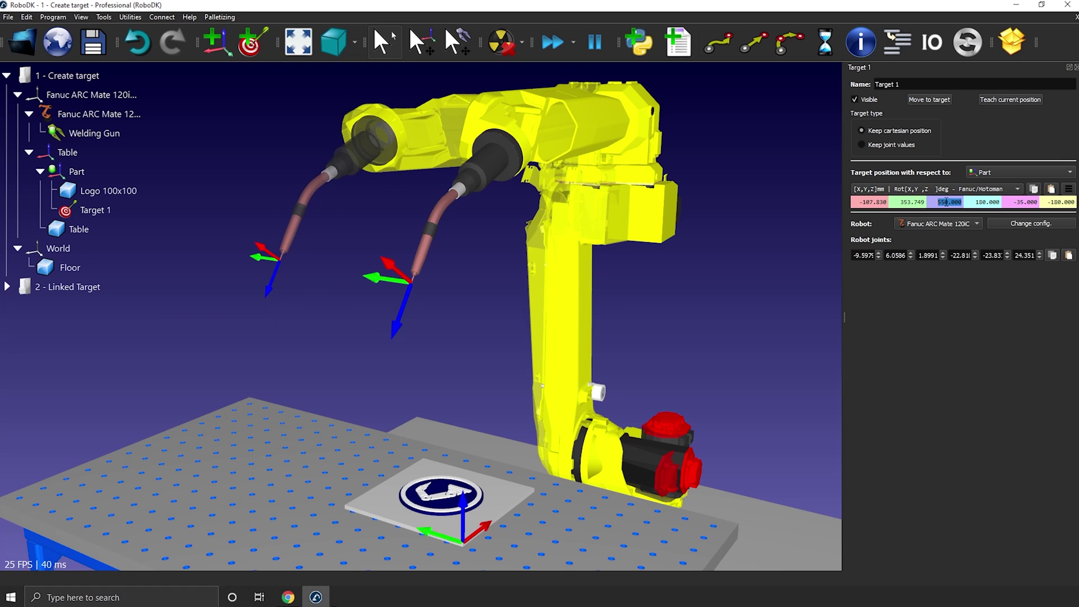
key("Return")
type("570")
key("Return")
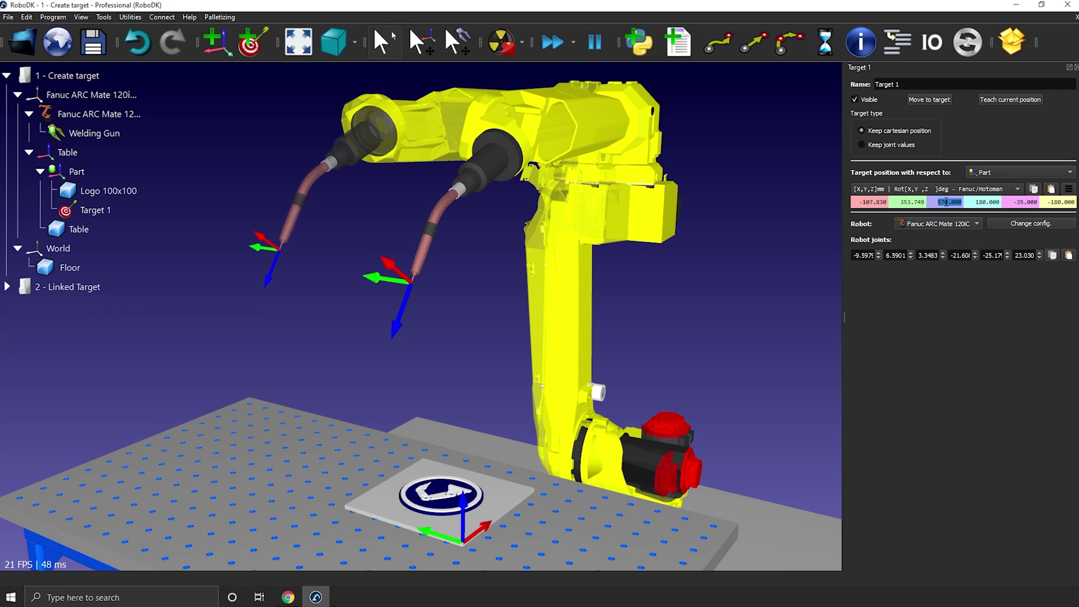
Adjust Target 1's Y to 283.749 and drag the welding torch up toward it.
left_click(906, 201)
scroll(906, 202, "down", 7)
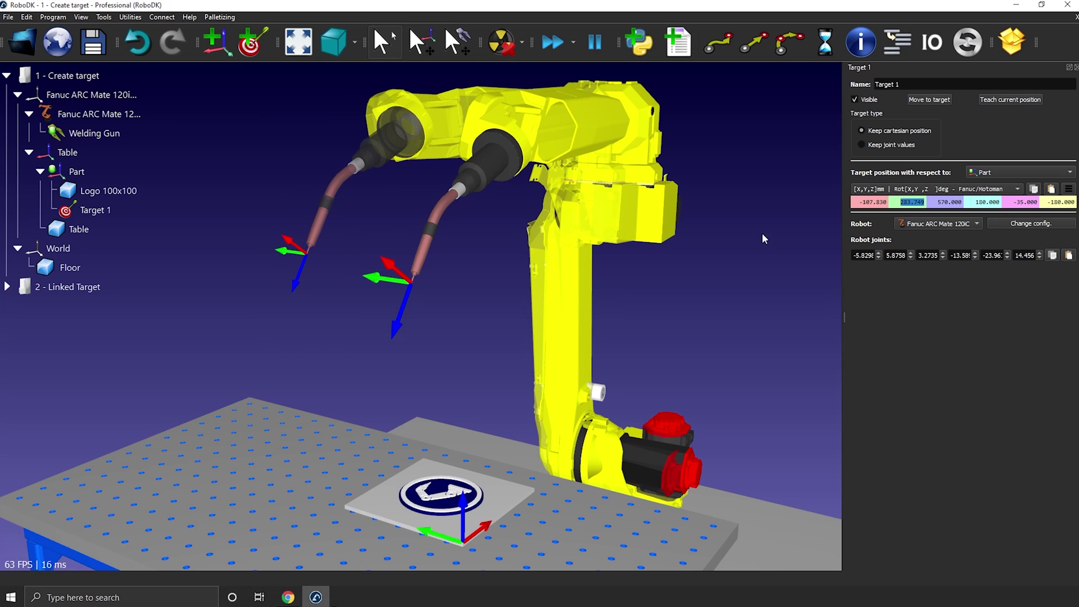
left_click(729, 252)
key("alt")
left_click_drag(369, 283, 297, 278, "alt")
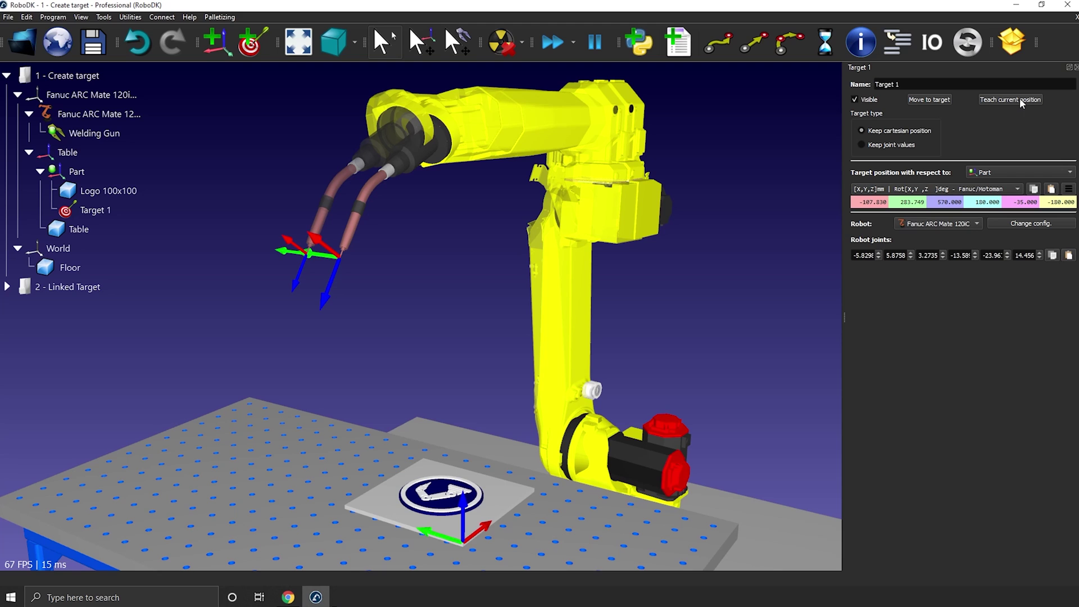
Teach Target 1 the robot's current pose, giving Y 266.404, Z 551.749 relative to Part.
right_click(113, 210)
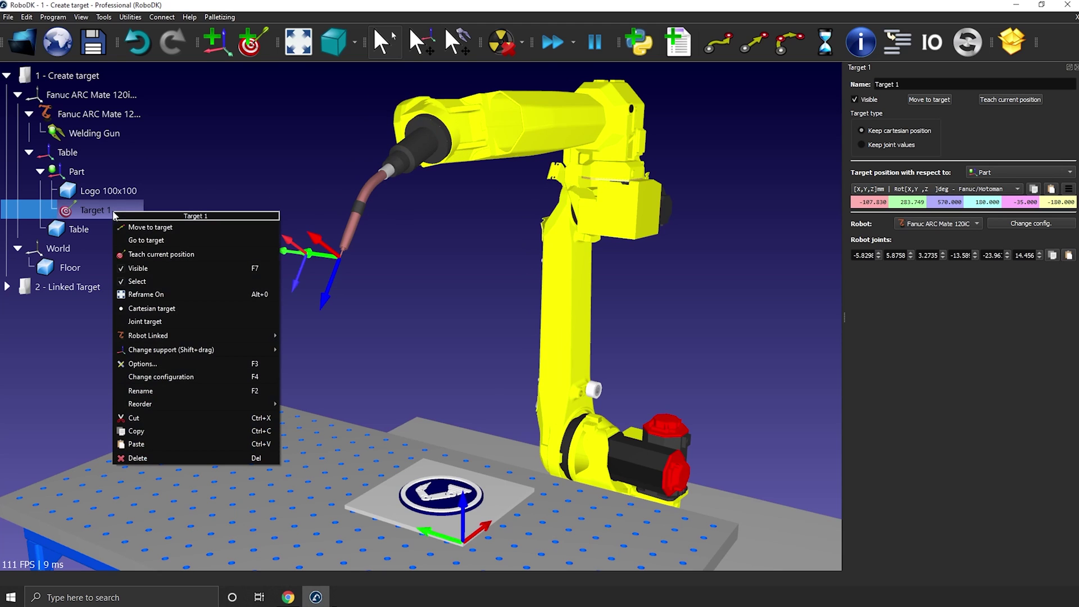
left_click(215, 256)
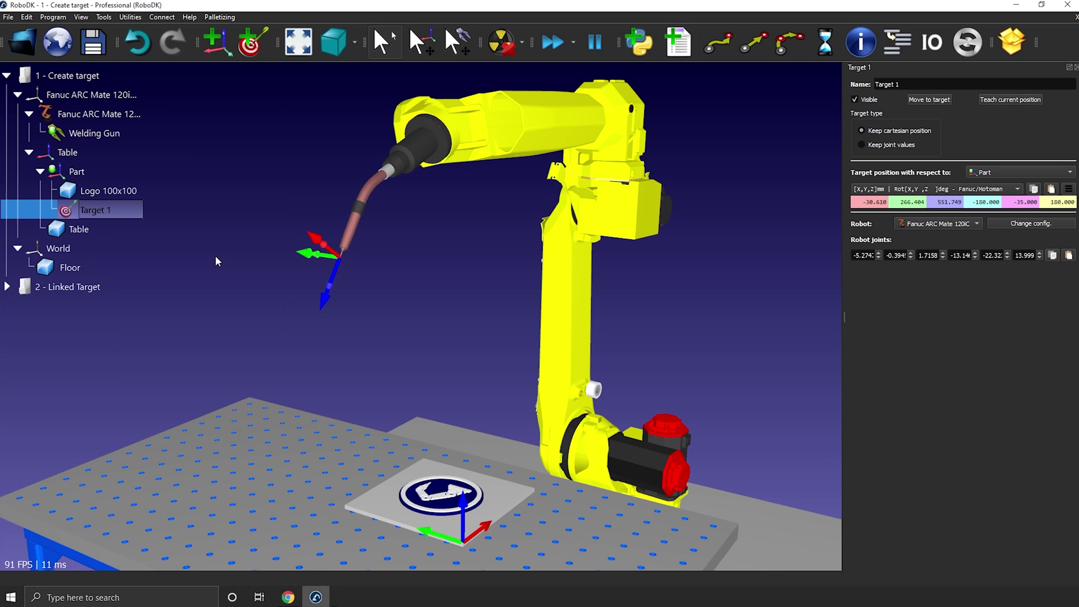
left_click(418, 258)
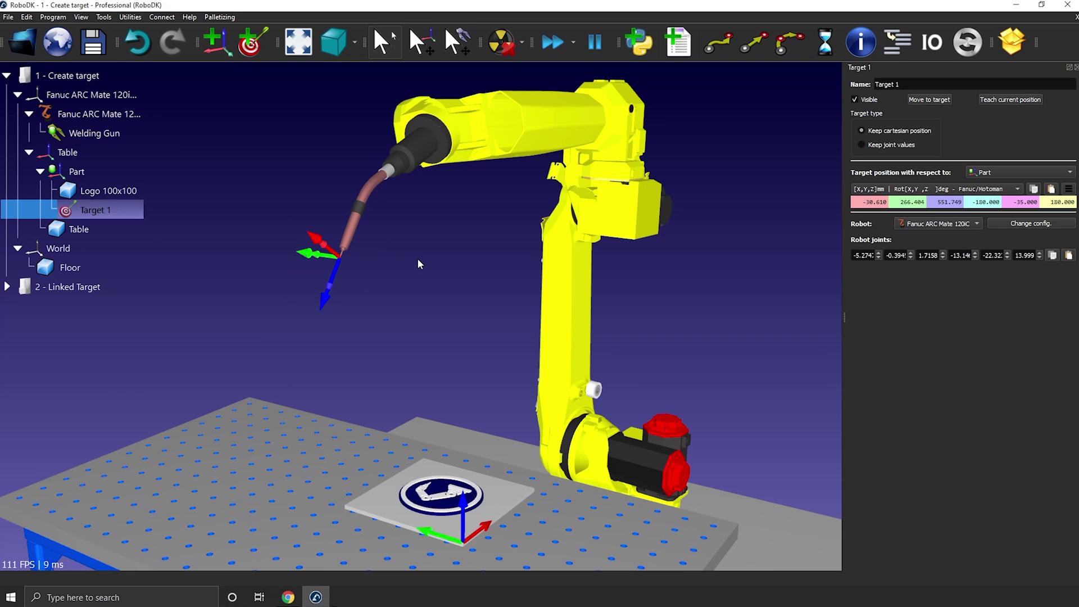
scroll(417, 258, "down", 3)
middle_click_drag(435, 289, 477, 252)
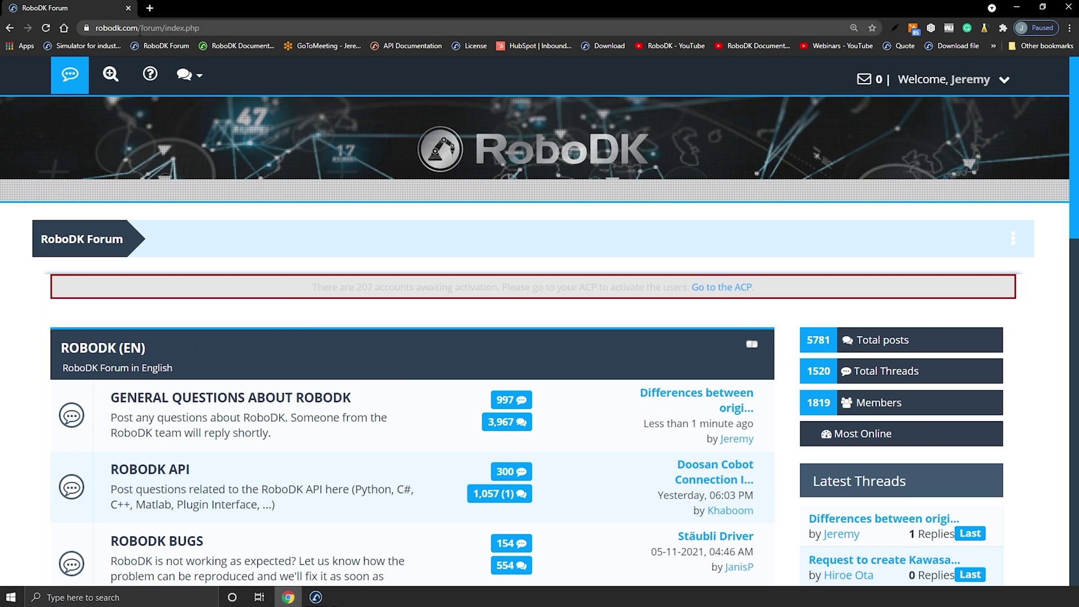
left_click_drag(95, 27, 191, 28)
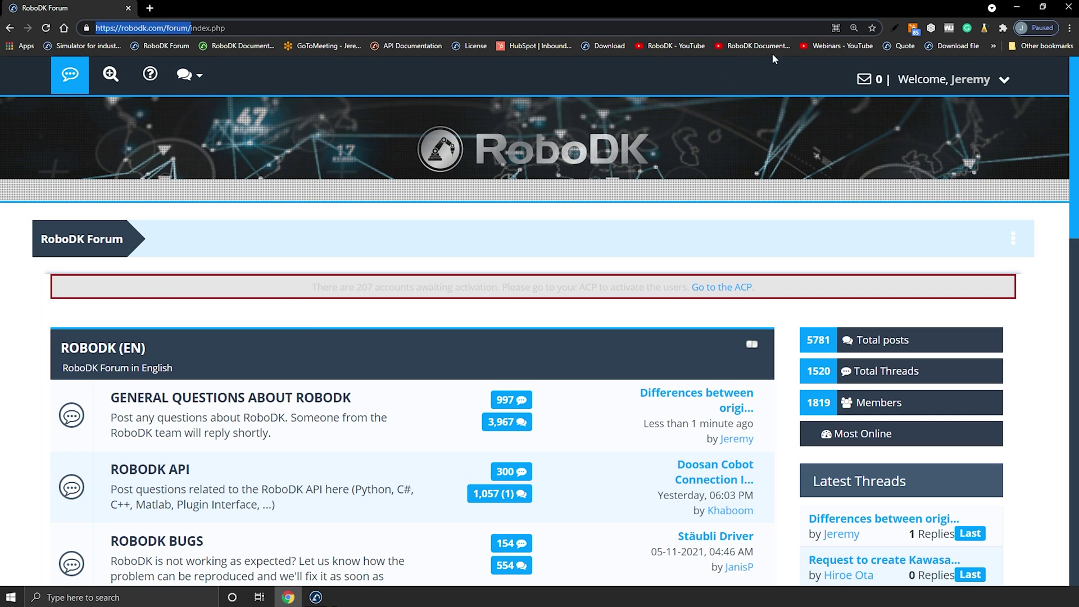
key("alt+Tab")
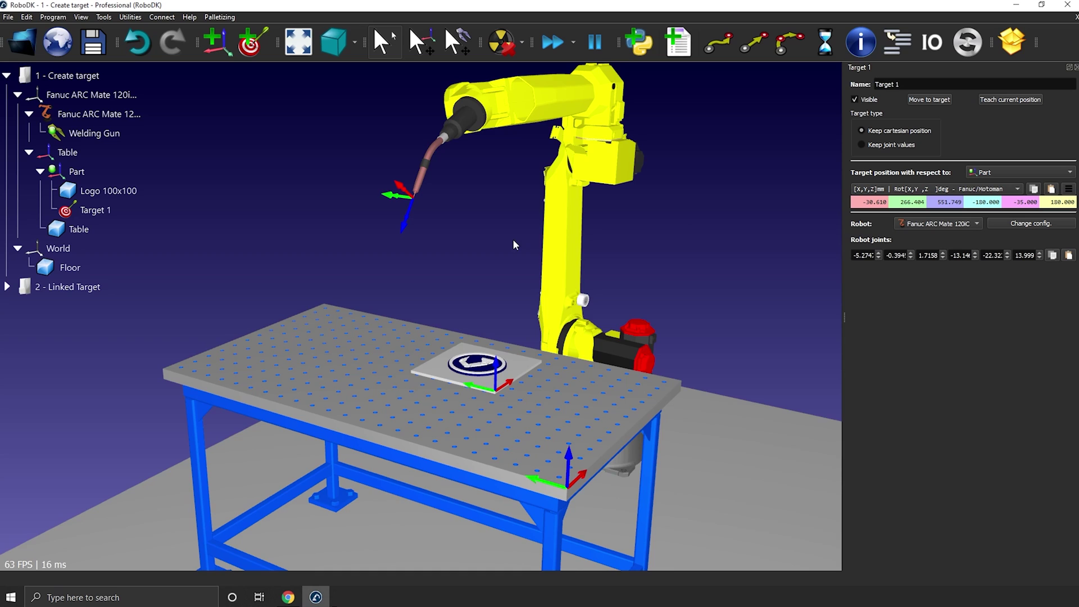
Drag the robot's welding torch to a new pose to the right of Target 1.
right_click_drag(512, 238, 508, 254)
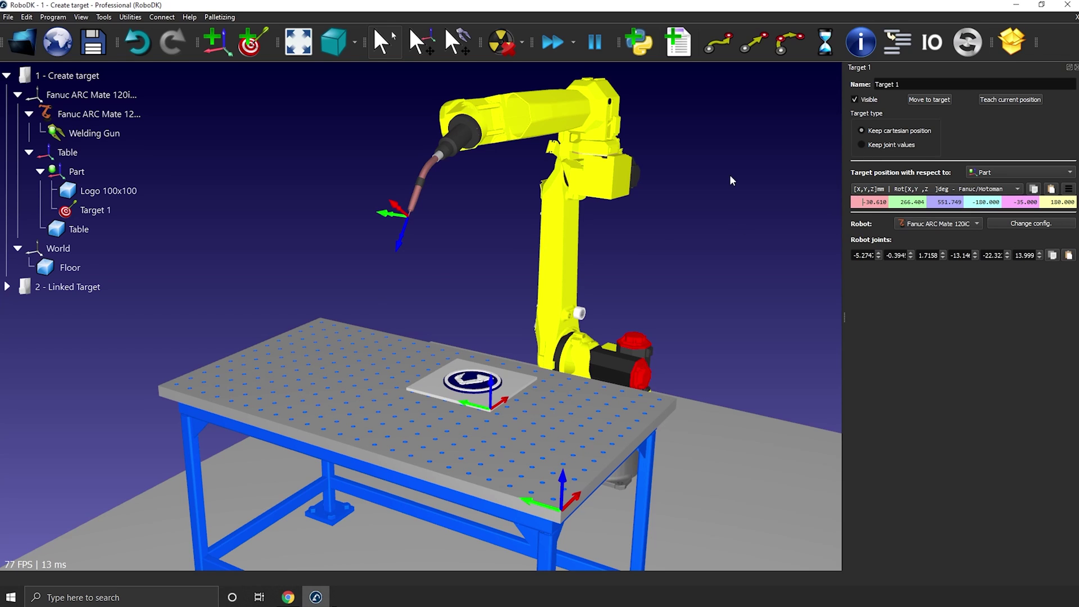
right_click(112, 214)
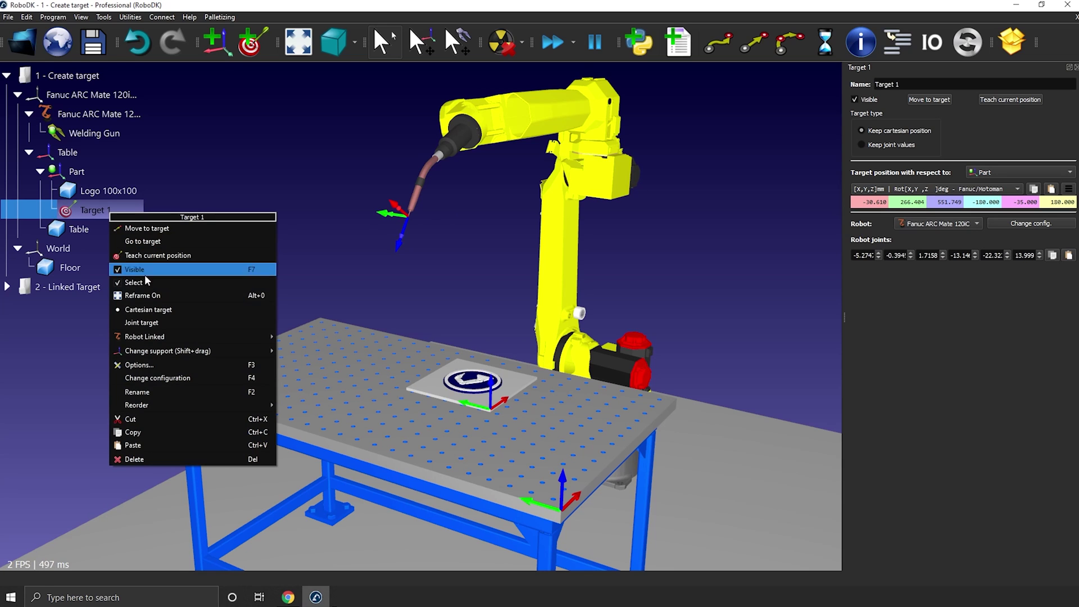
left_click(380, 278)
left_click_drag(383, 224, 473, 241, "alt+shift")
Add Target 2 at the robot's current pose and set its target type to Keep joint values.
left_click(250, 42)
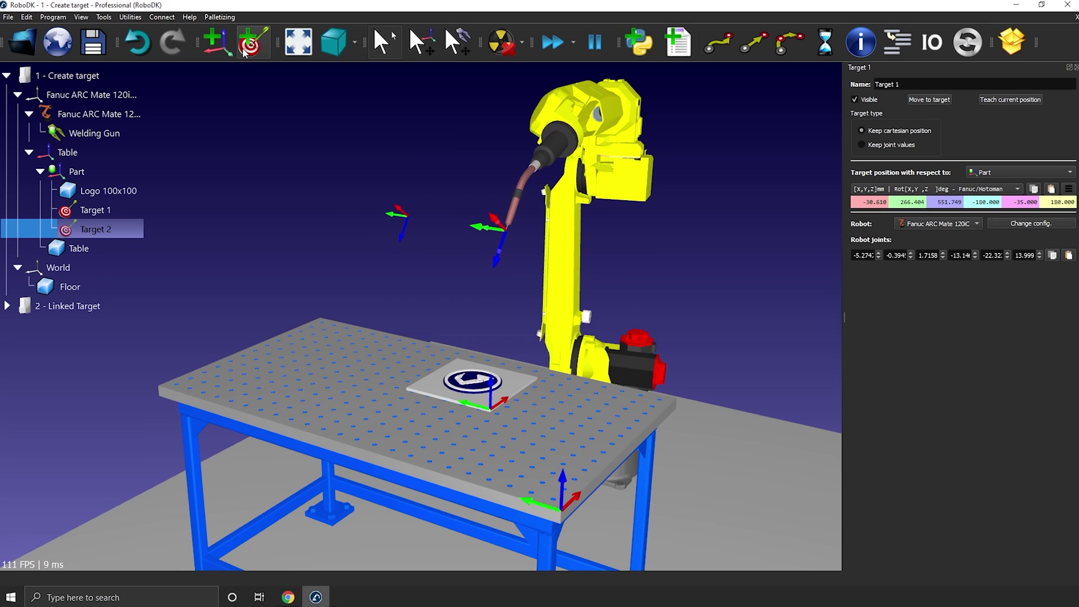
right_click(107, 229)
key("Escape")
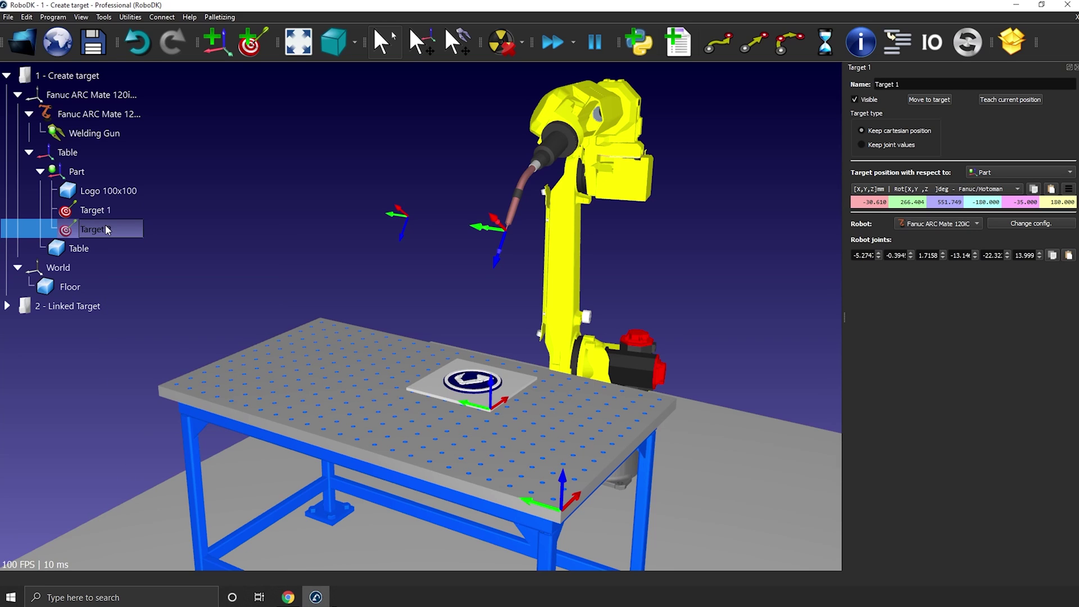
double_click(106, 226)
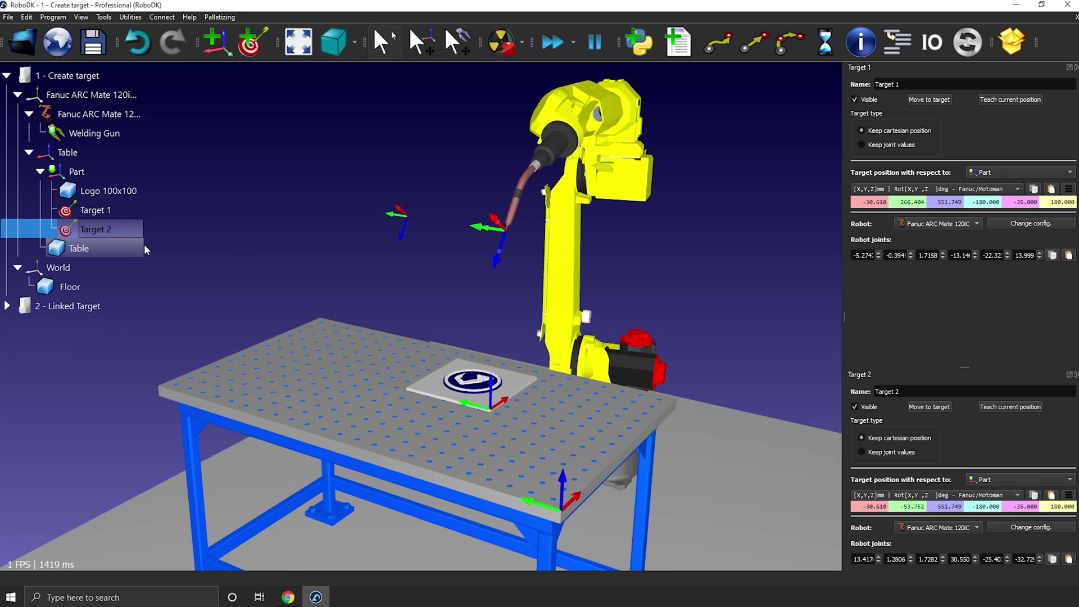
left_click(893, 451)
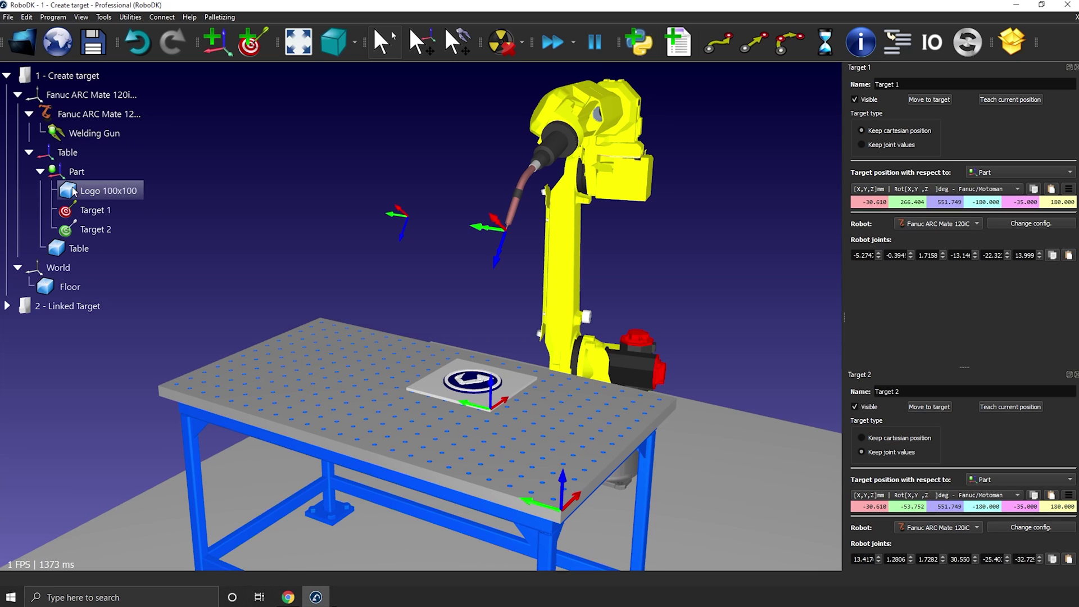
Make Table the active reference frame and move the robot to Target 1.
double_click(86, 211)
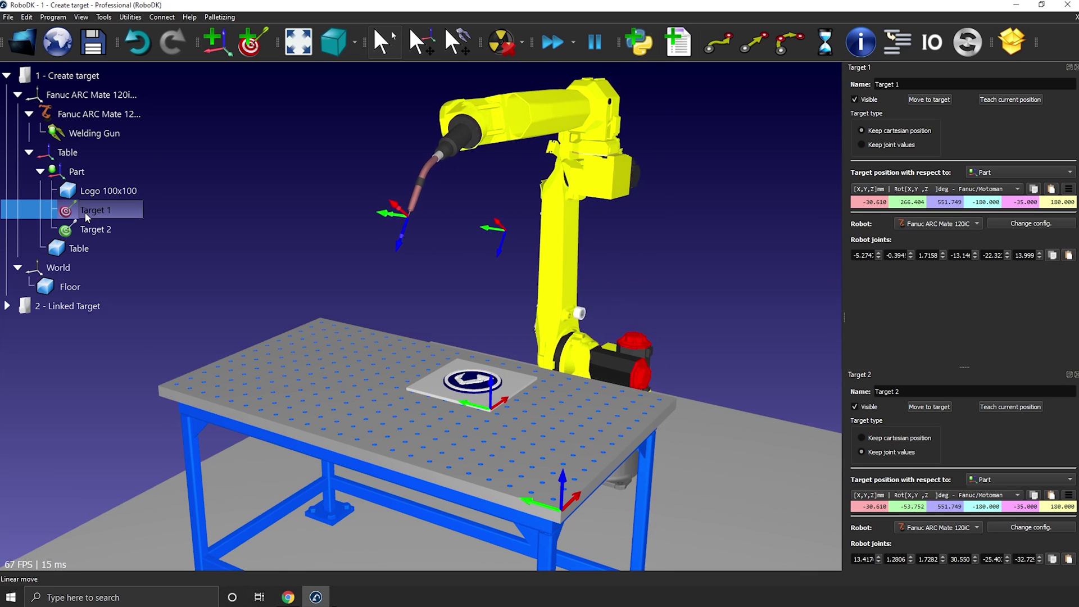
right_click(69, 150)
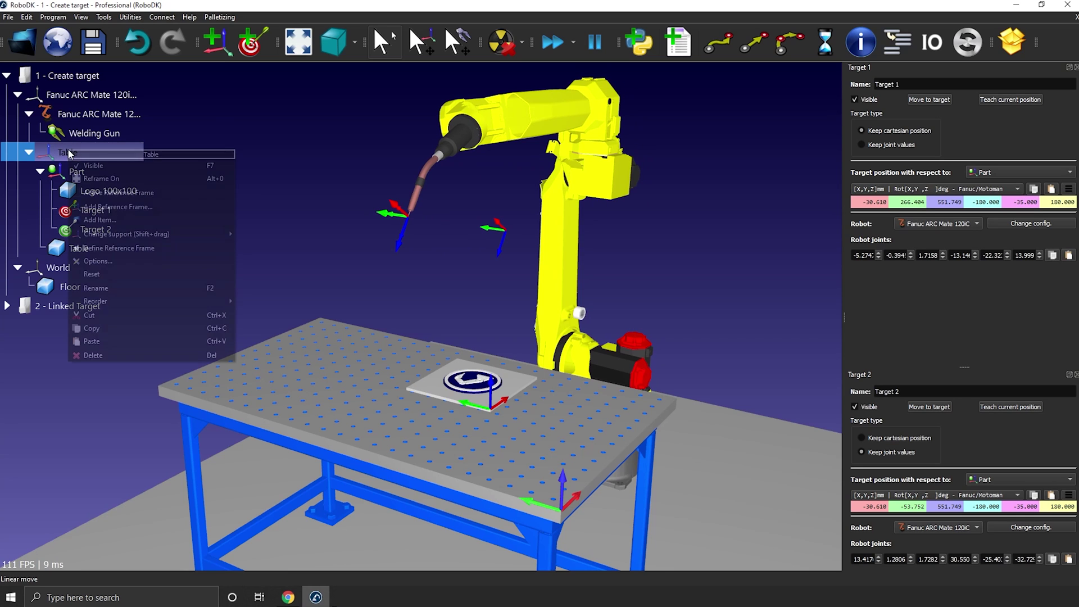
left_click(102, 193)
double_click(103, 209)
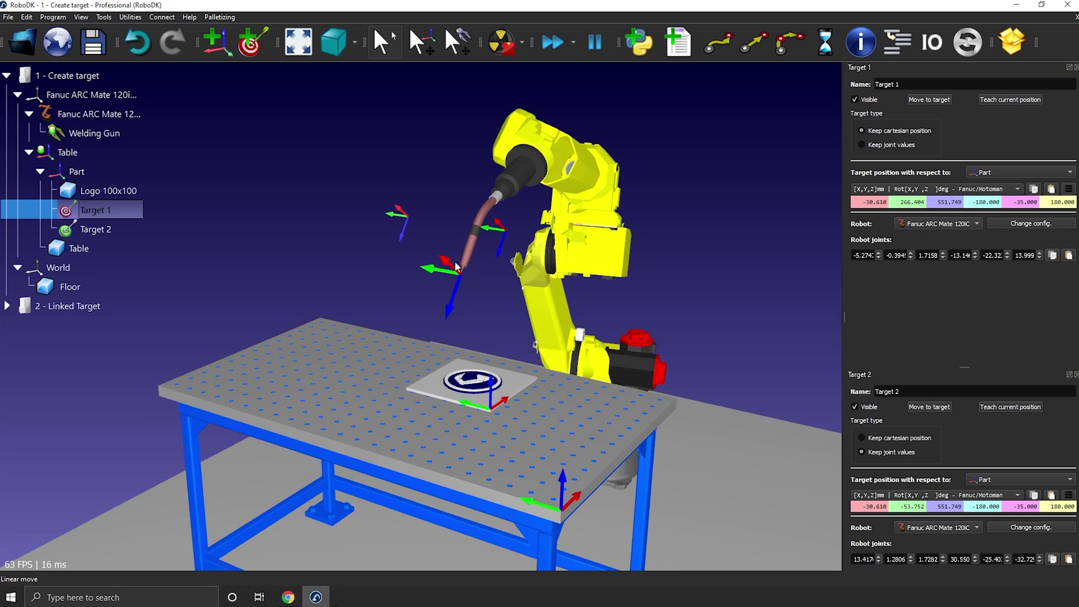
Move the robot to Target 2 and rename that target to 'Home'.
double_click(123, 234)
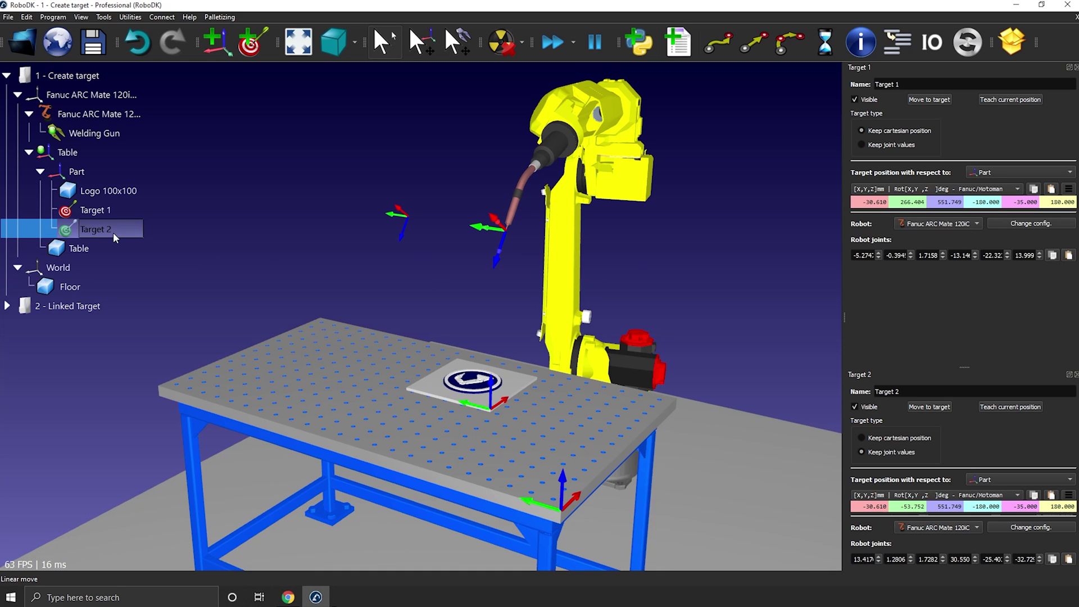
key("F2")
type("Home")
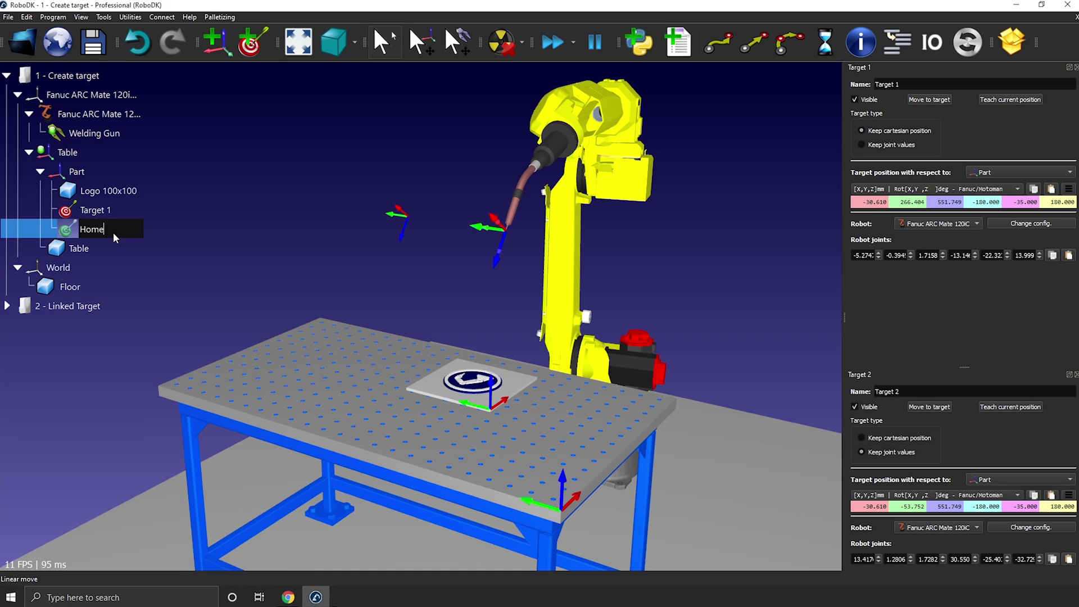
key("Return")
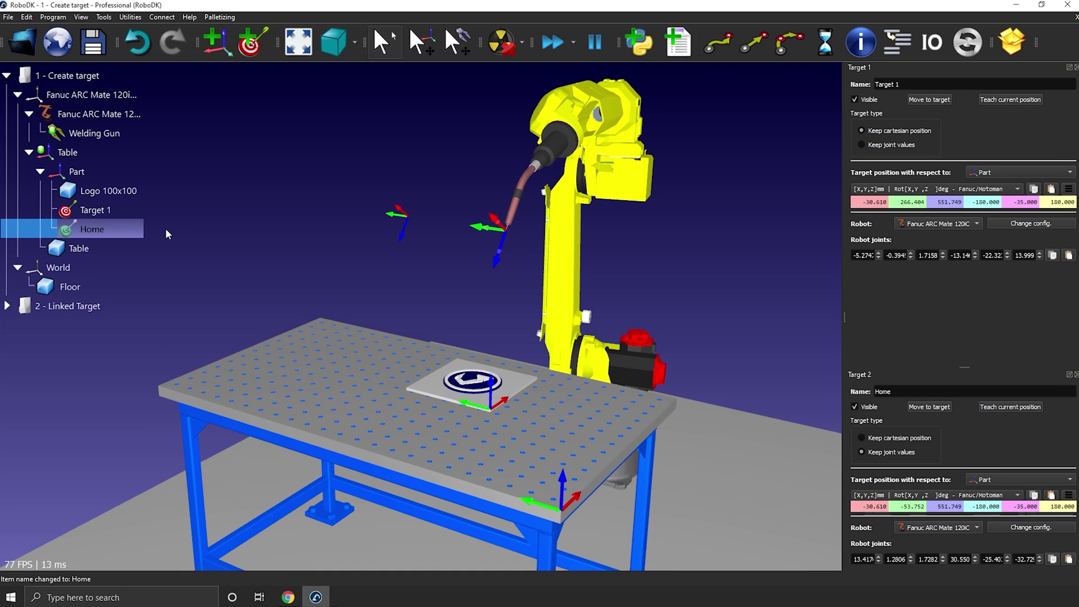
left_click(181, 227)
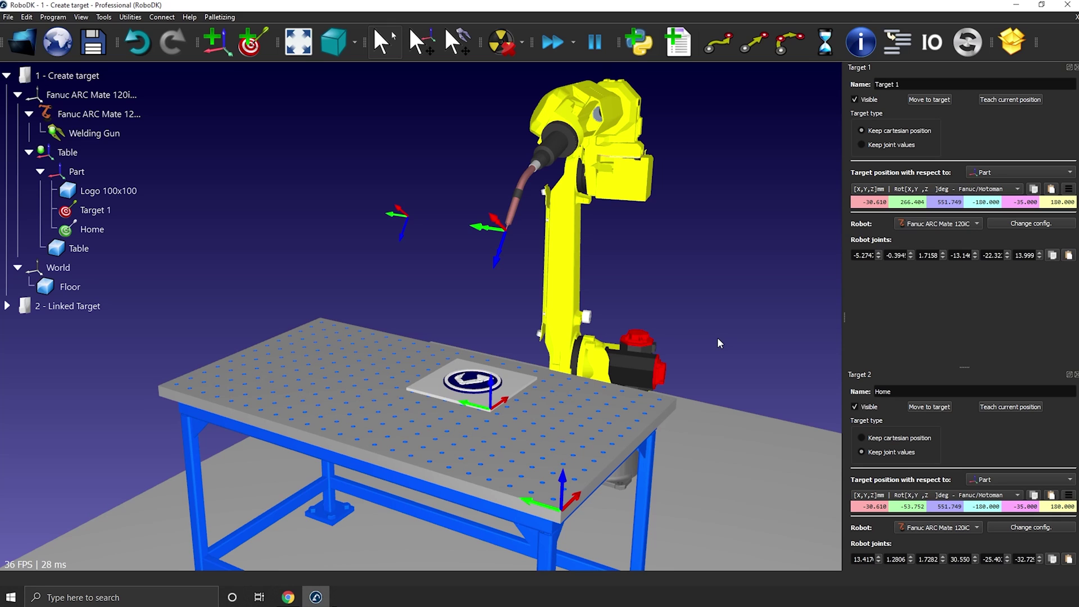
Switch to the 2 - Linked Target station and select the UR16e Home and TM5X-900 Home targets.
left_click(80, 305)
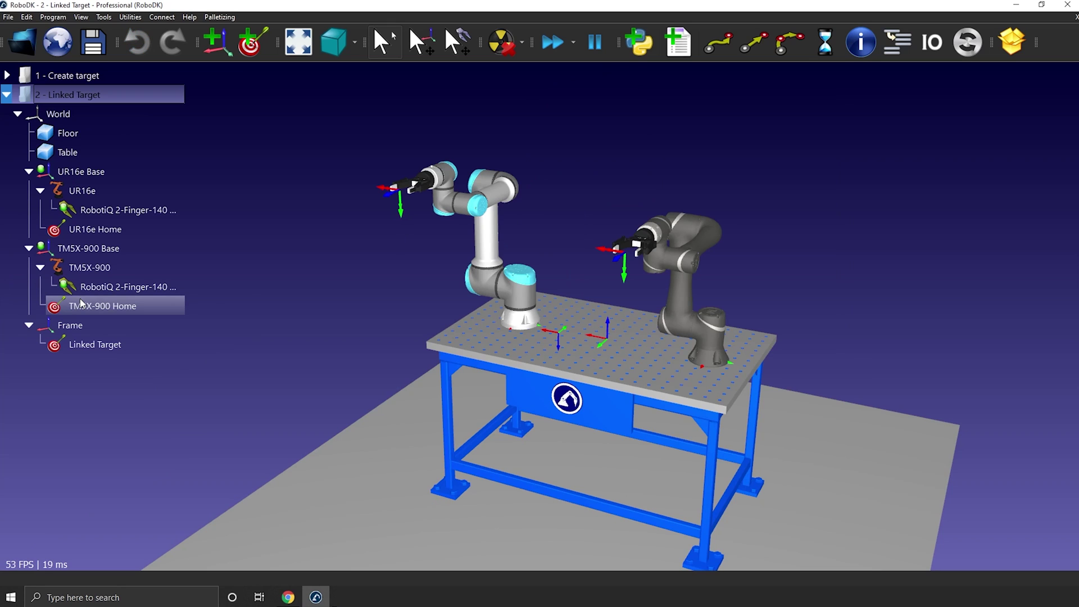
left_click(389, 259)
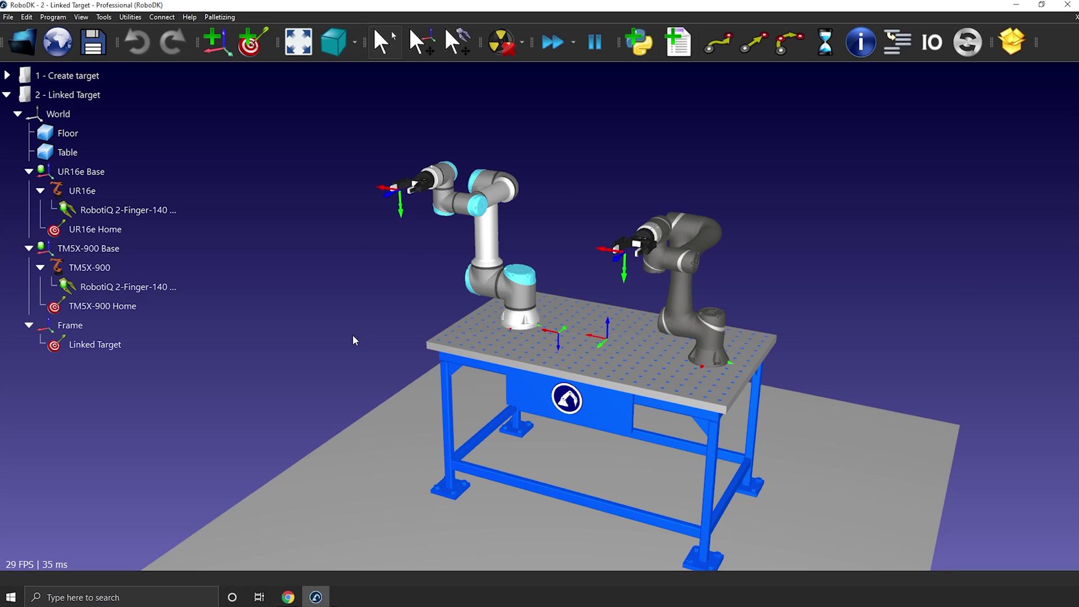
left_click(77, 228)
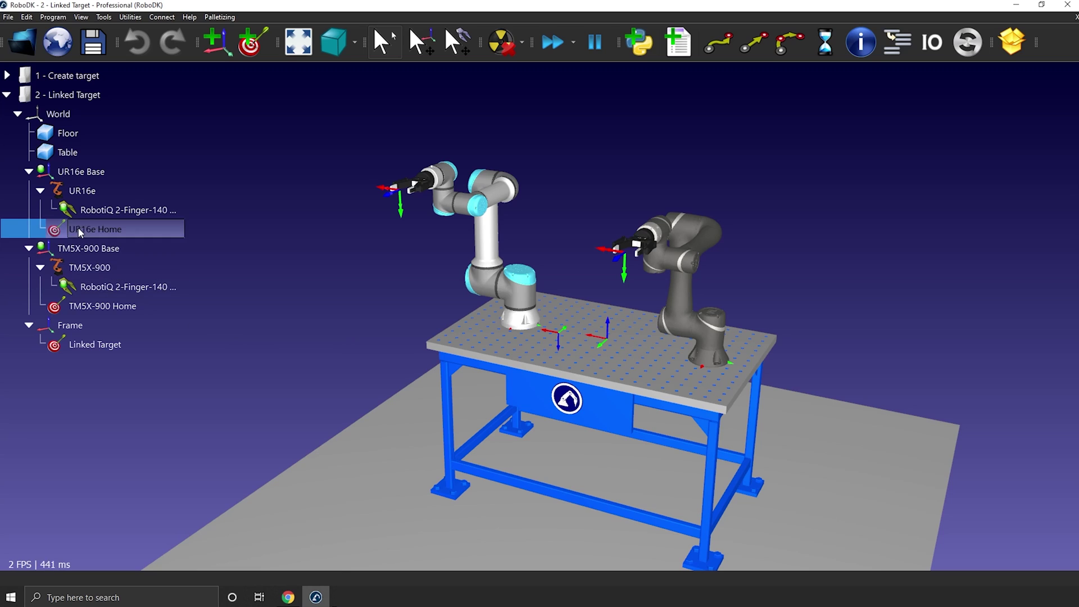
left_click(100, 301)
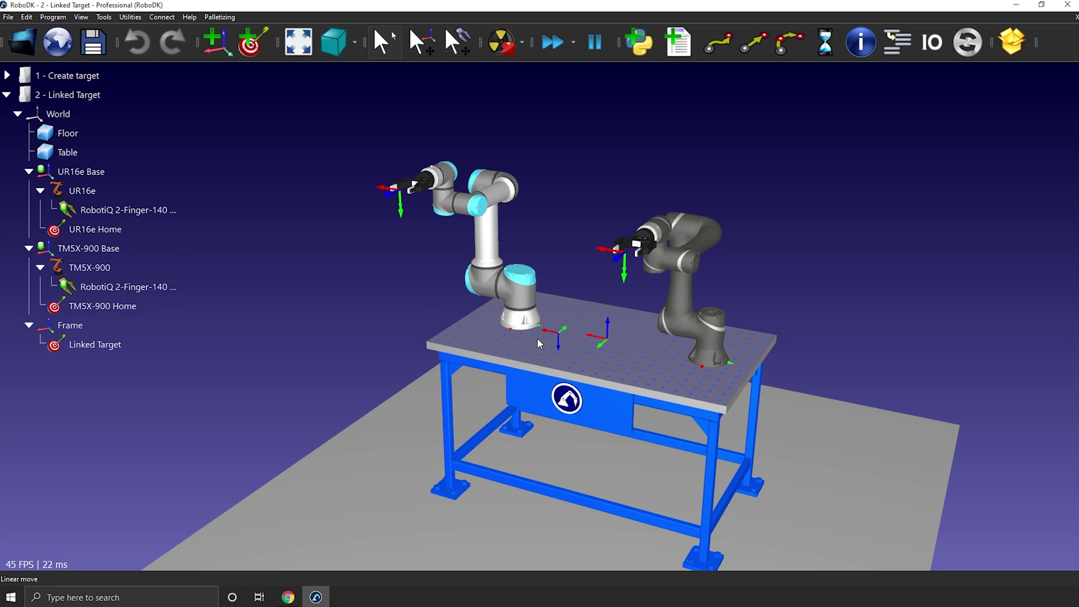
Move the UR16e to Linked Target, then return it to UR16e Home.
scroll(542, 337, "up", 4)
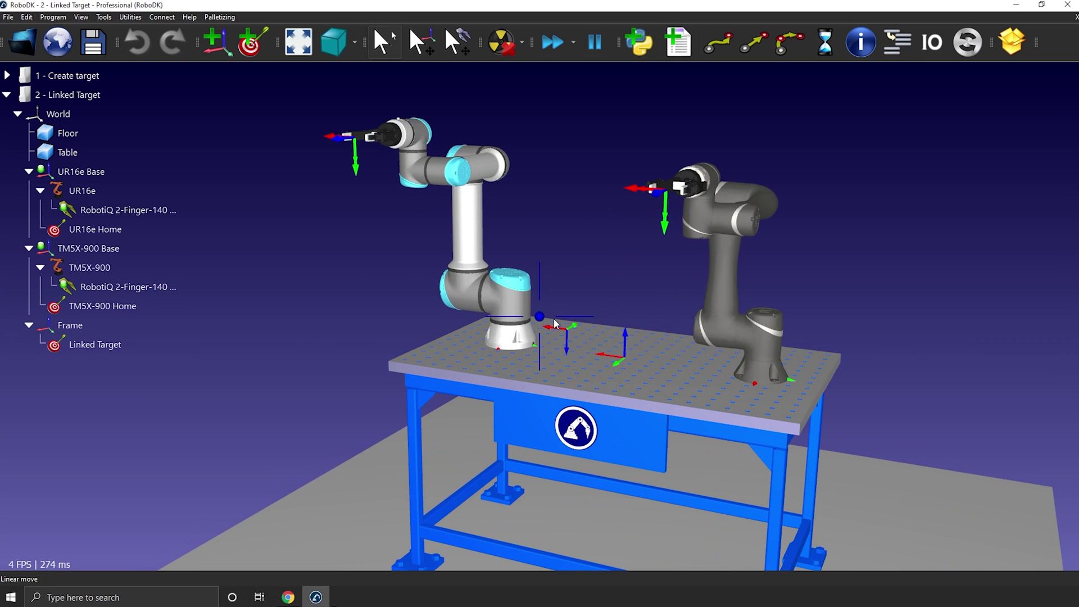
left_click(54, 346)
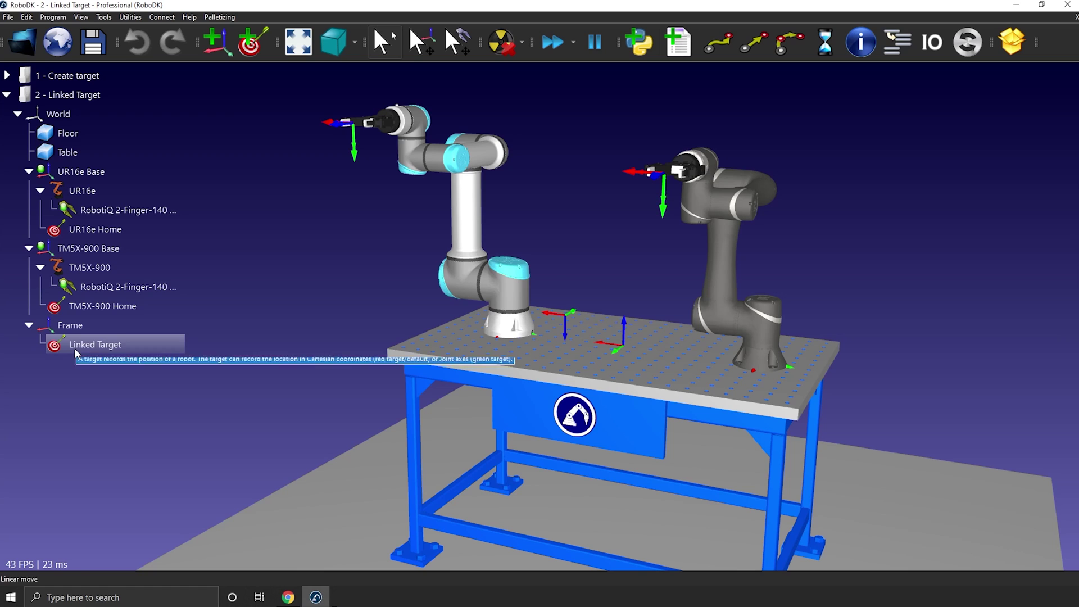
double_click(74, 348)
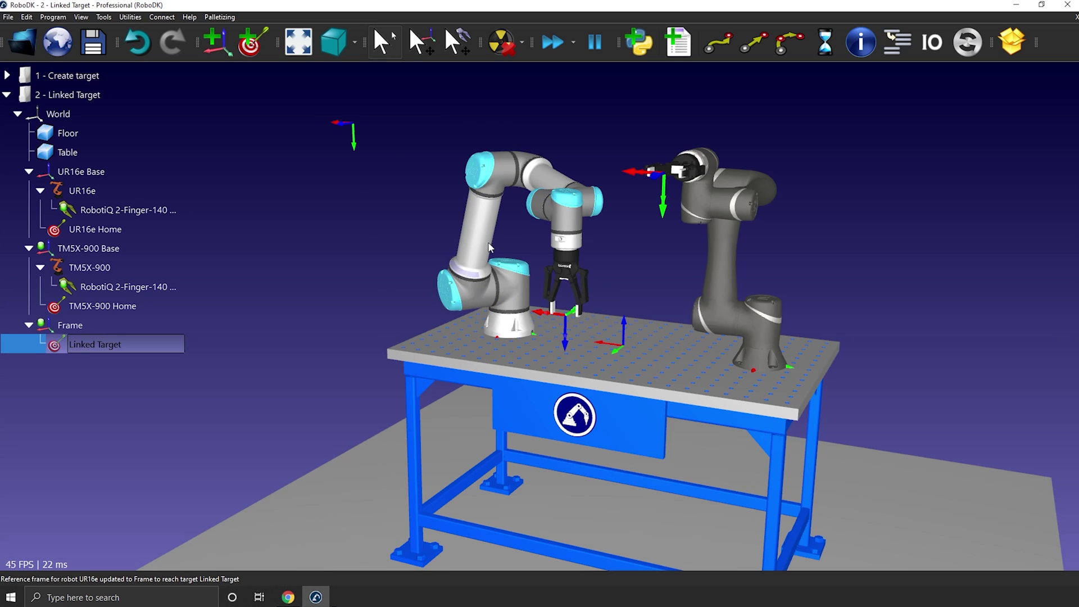
double_click(135, 231)
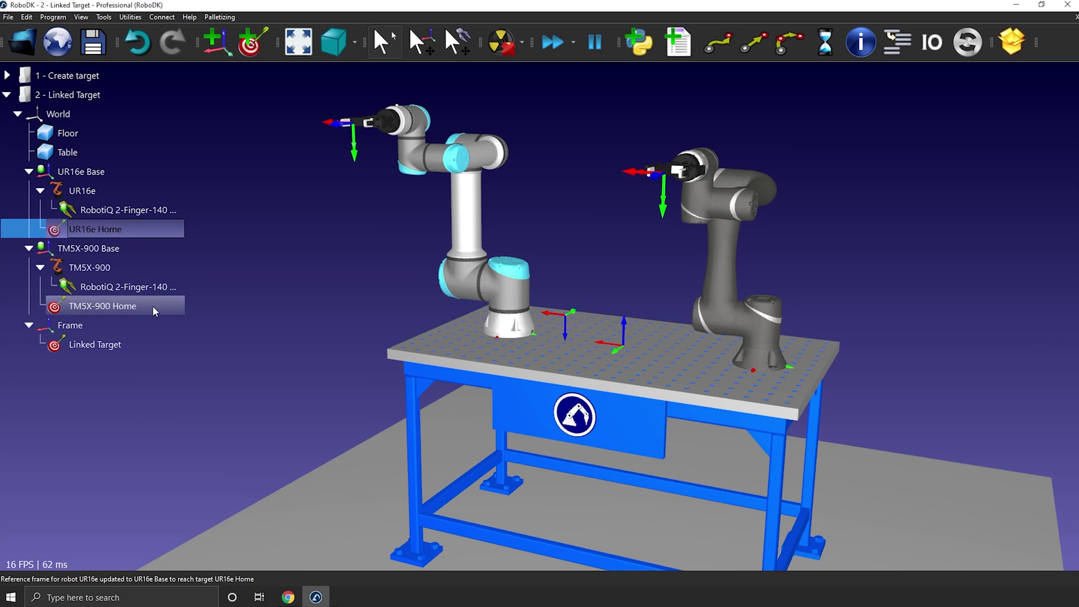
Link Linked Target to the TM5X-900, move the robot there, then back to TM5X-900 Home.
right_click(130, 344)
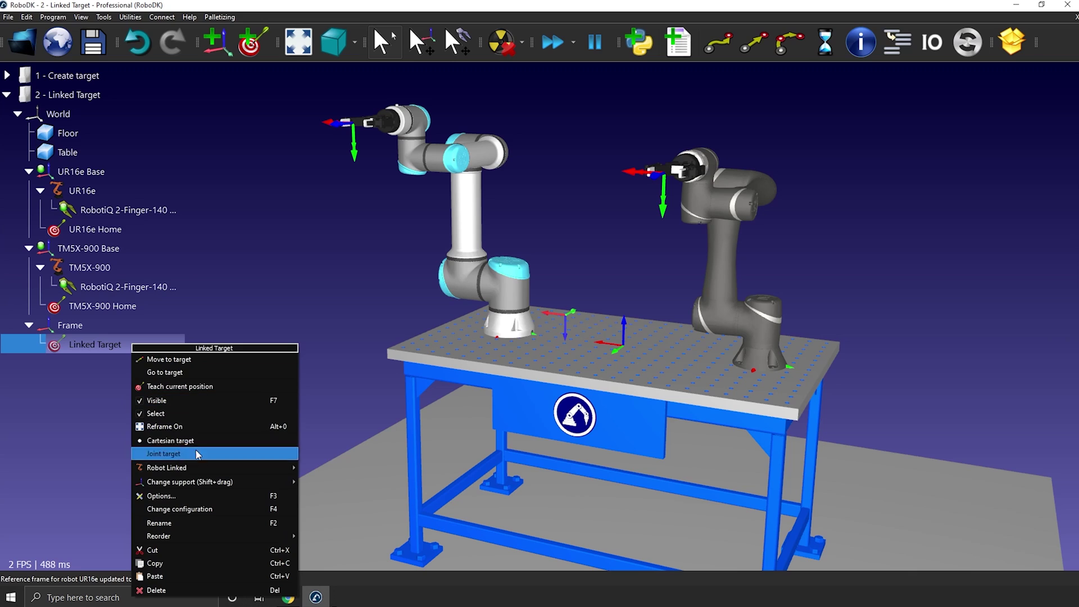
mouse_move(202, 470)
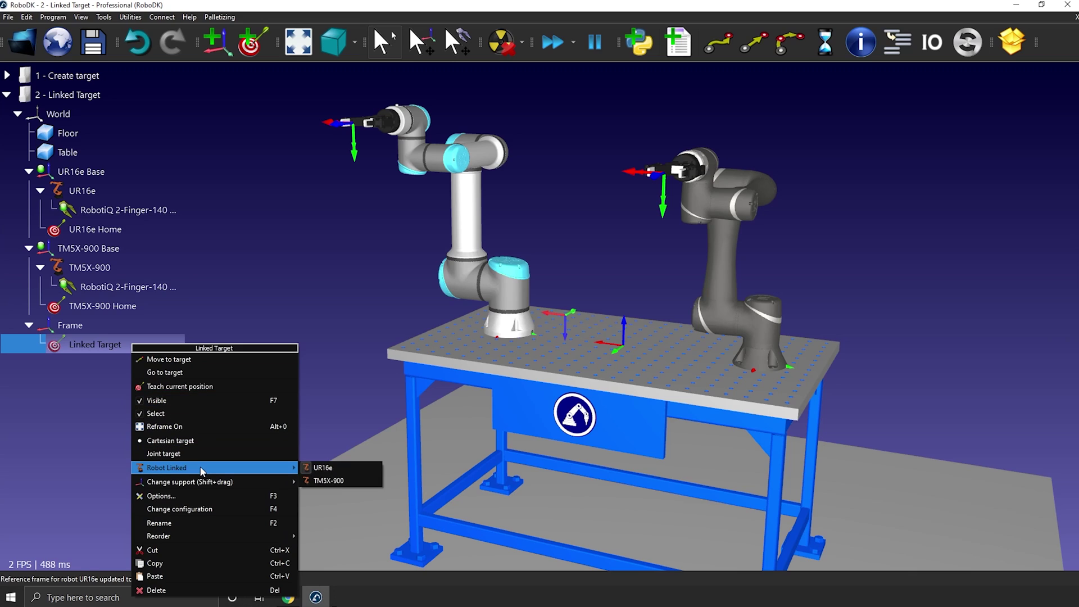
left_click(373, 480)
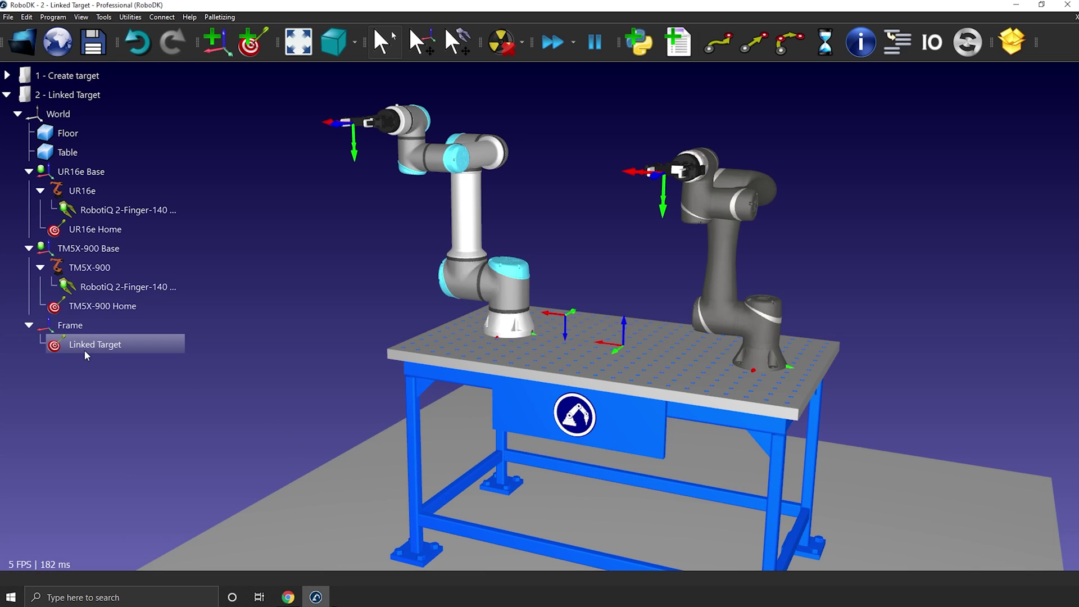
double_click(84, 353)
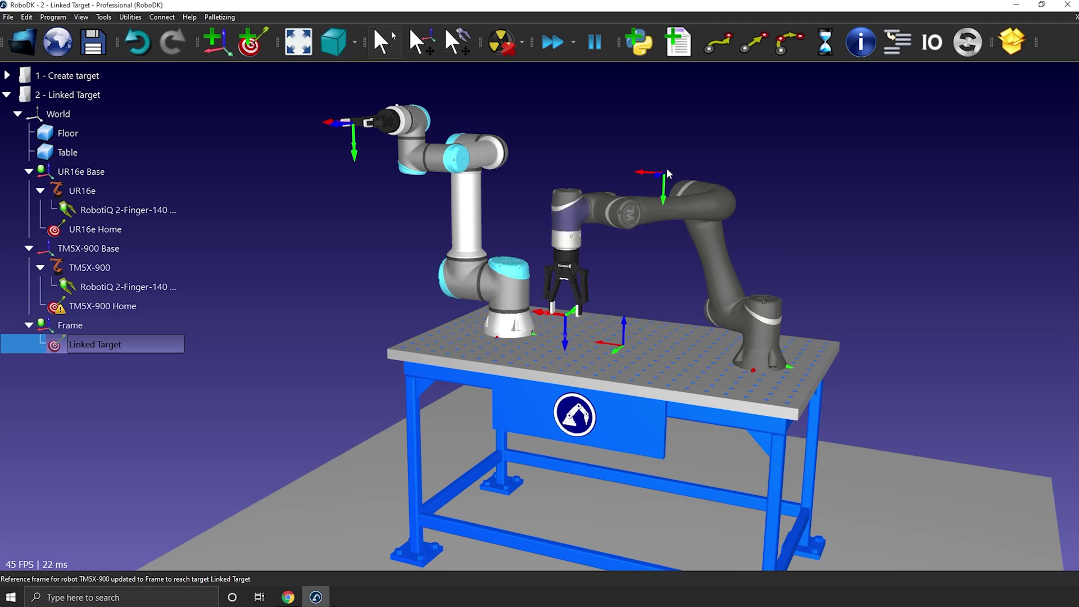
double_click(152, 307)
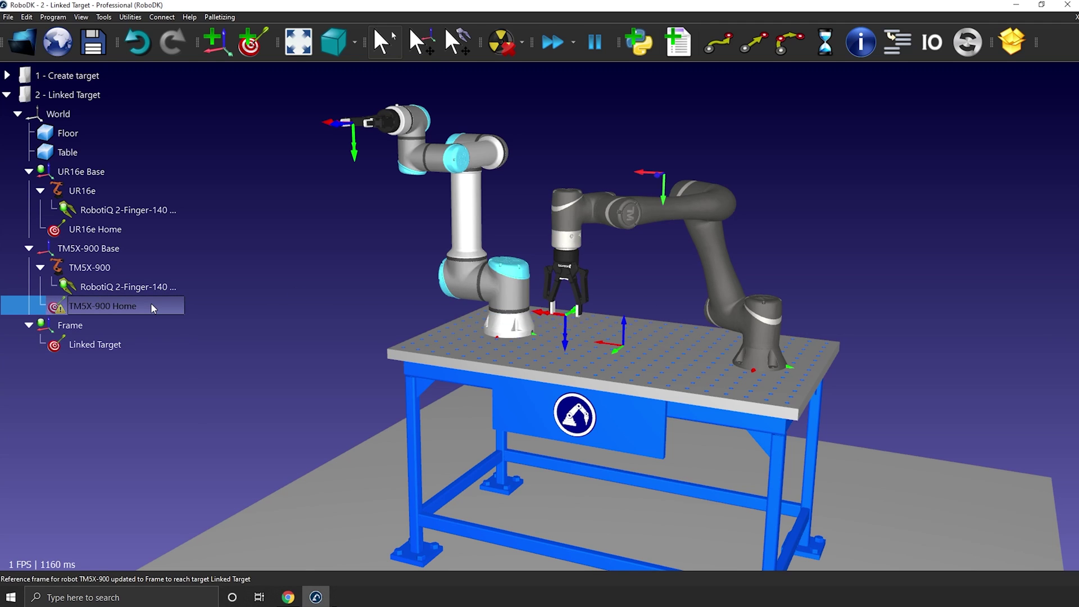
Add a Target 2 under Frame.
left_click(313, 191)
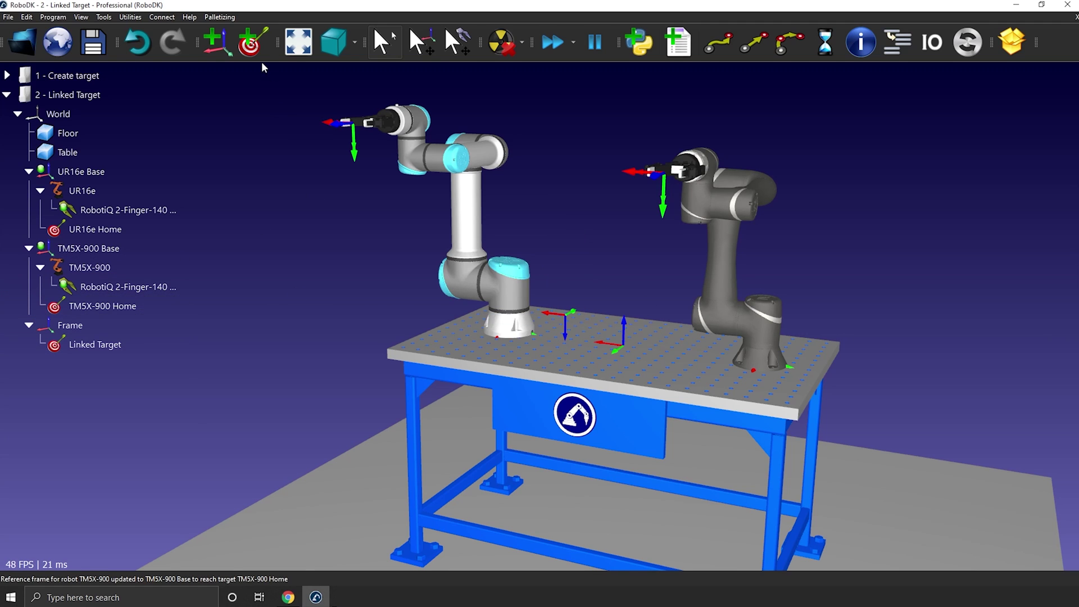
right_click(65, 326)
left_click(169, 369)
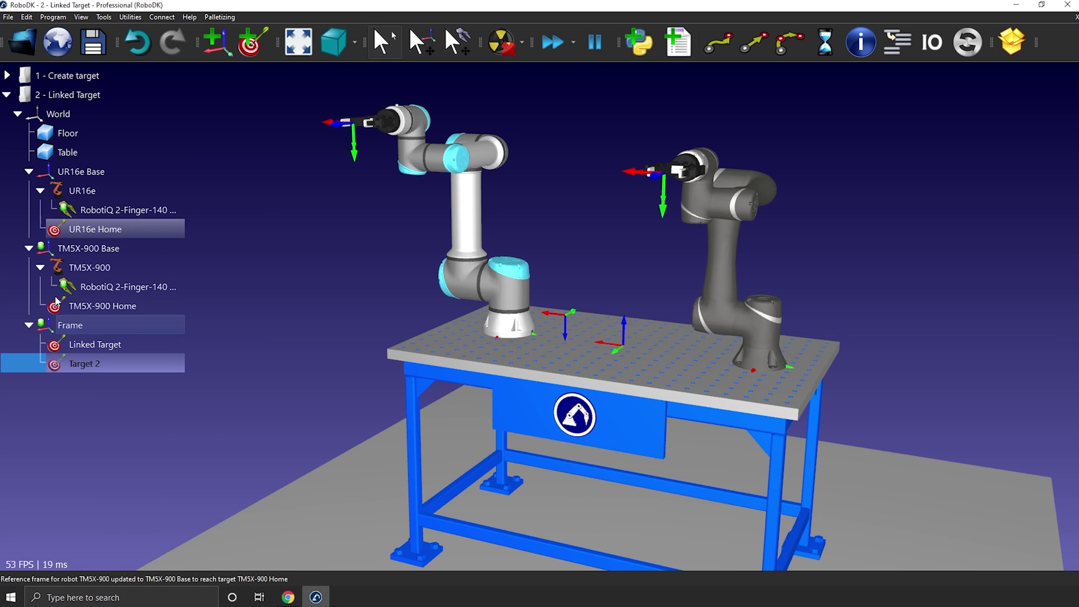
Link Target 2 to the TM5X-900, delete it, then add a new target with the TM5X-900 selected.
right_click(93, 363)
mouse_move(144, 229)
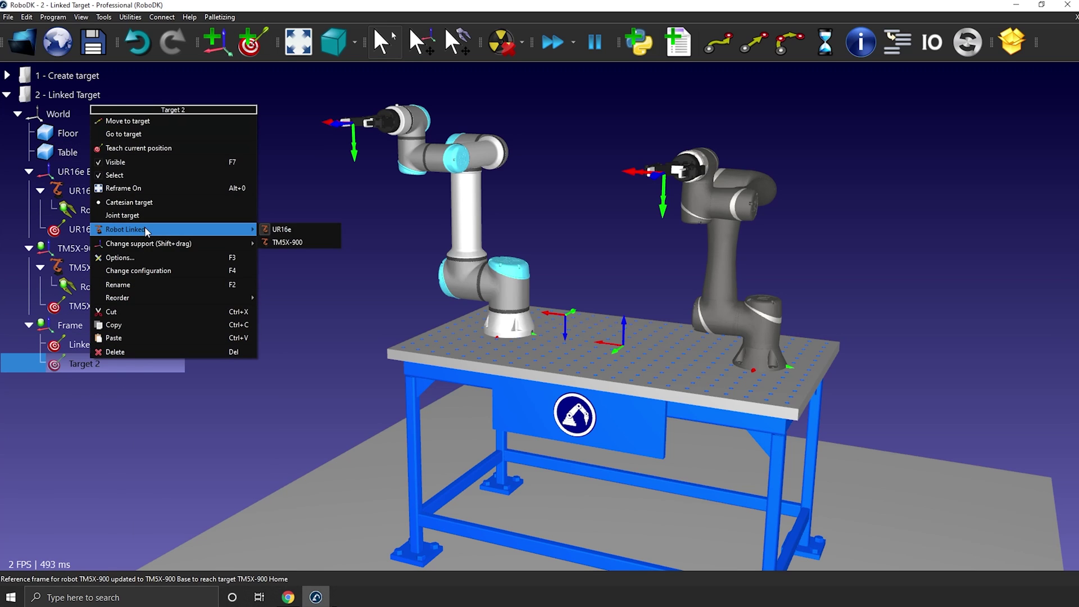
left_click(309, 242)
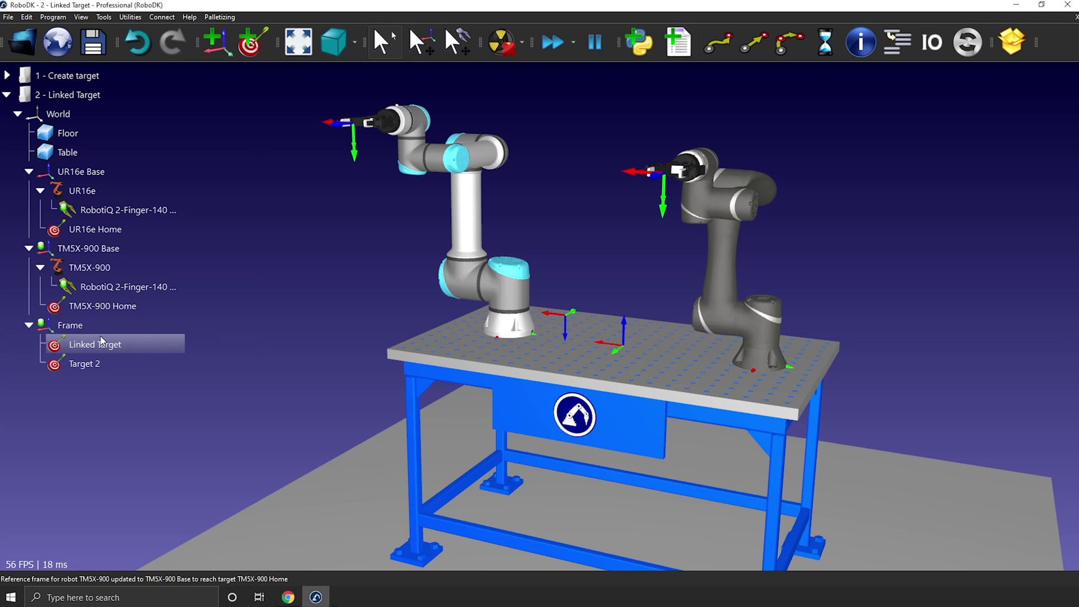
key("Delete")
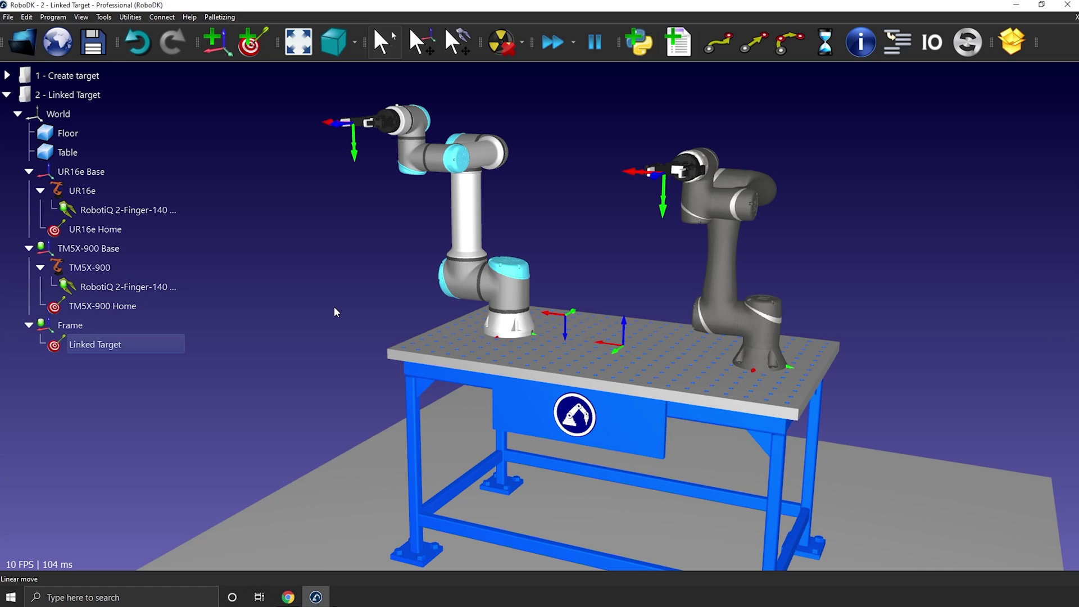
left_click(92, 262)
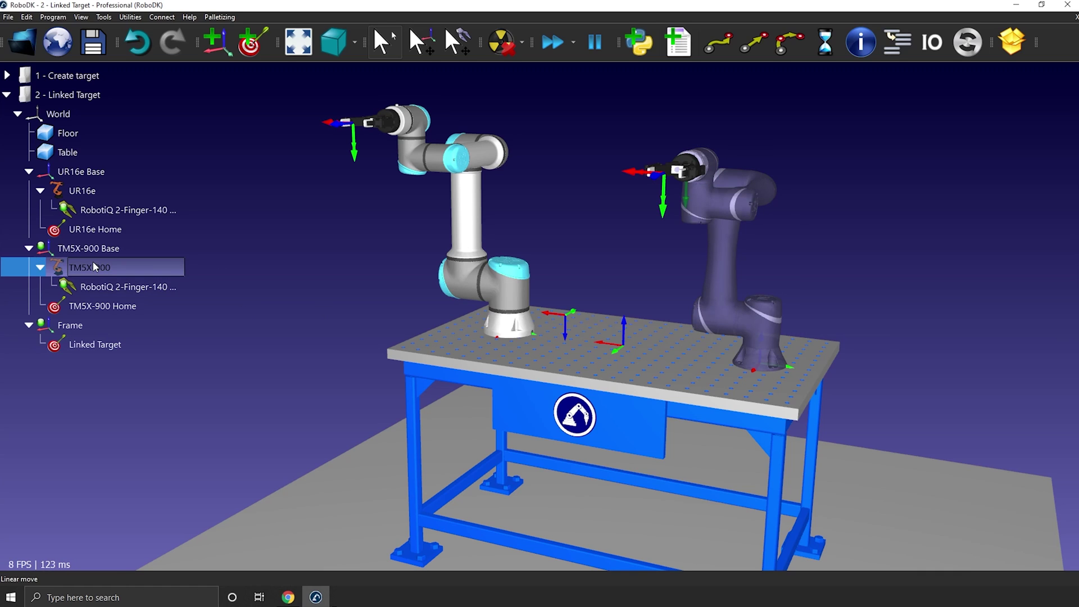
left_click(248, 45)
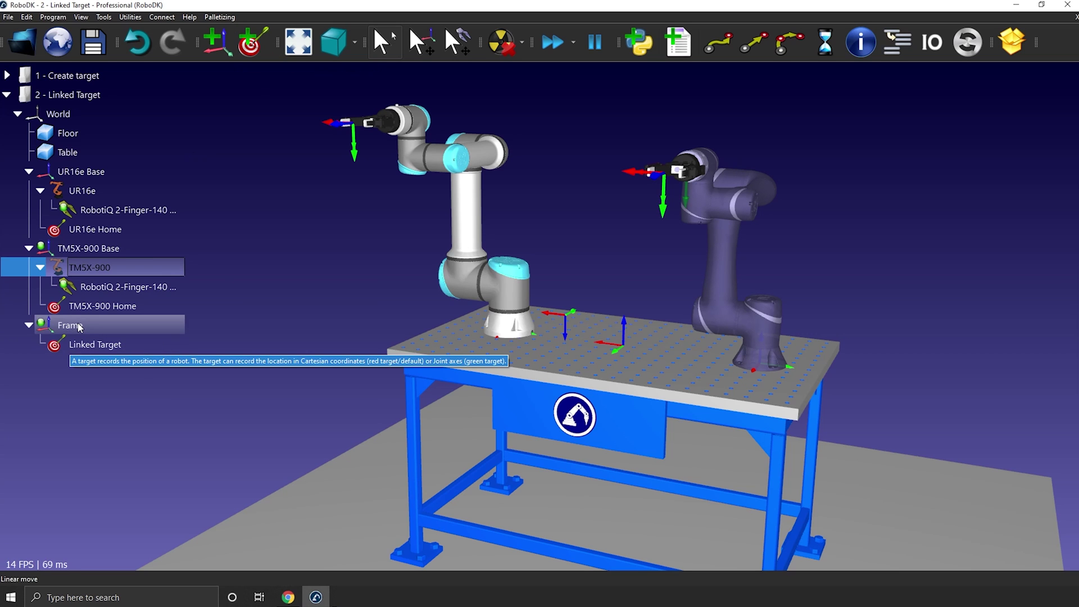